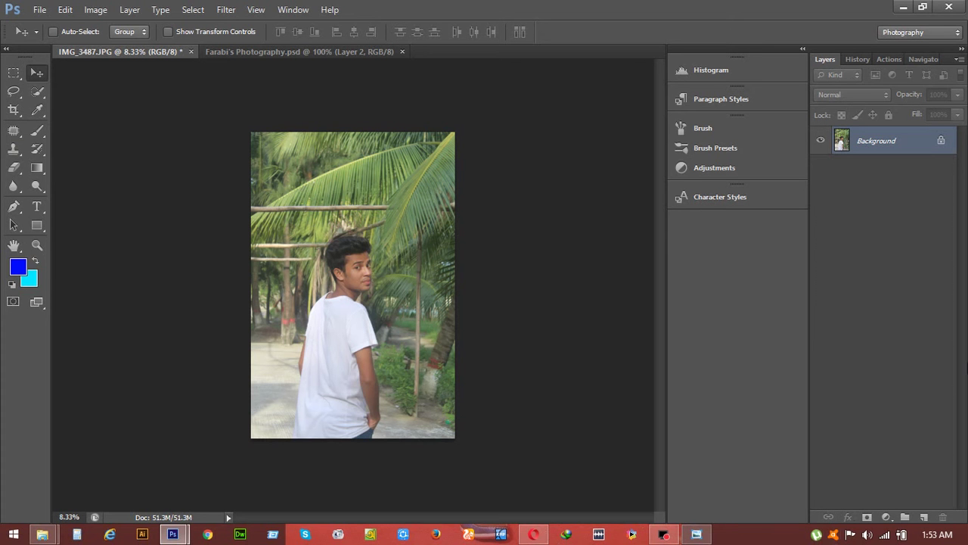
- Select the Patch Tool from the healing tools group in the Tools panel
{"action": "left_click", "coordinate": [13, 132]}
{"action": "right_click", "coordinate": [11, 136]}
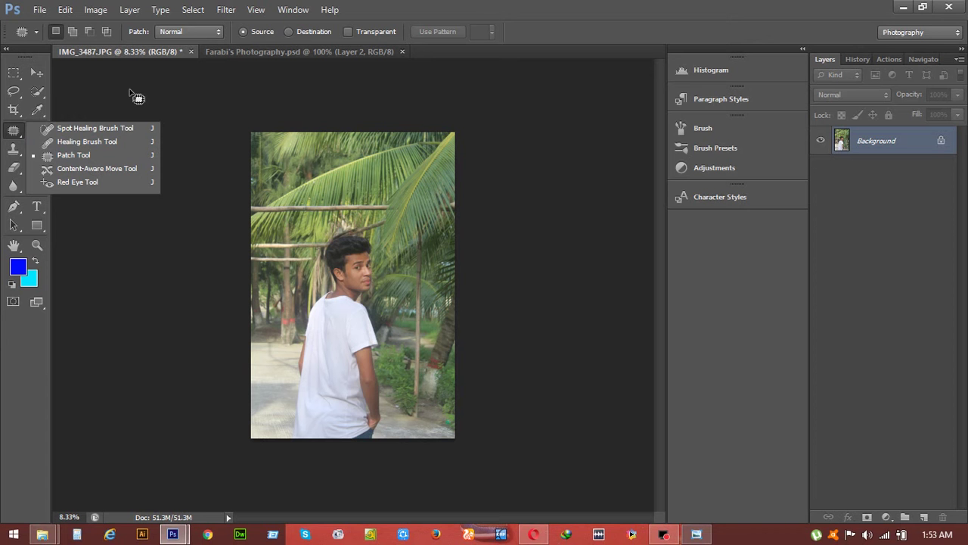
{"action": "left_click", "coordinate": [133, 97]}
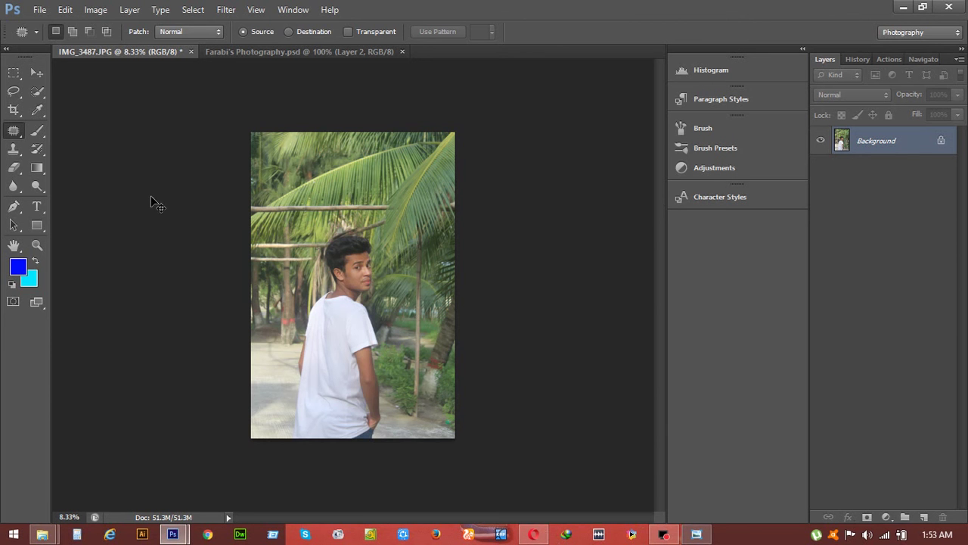
{"action": "key", "text": "ctrl+plus"}
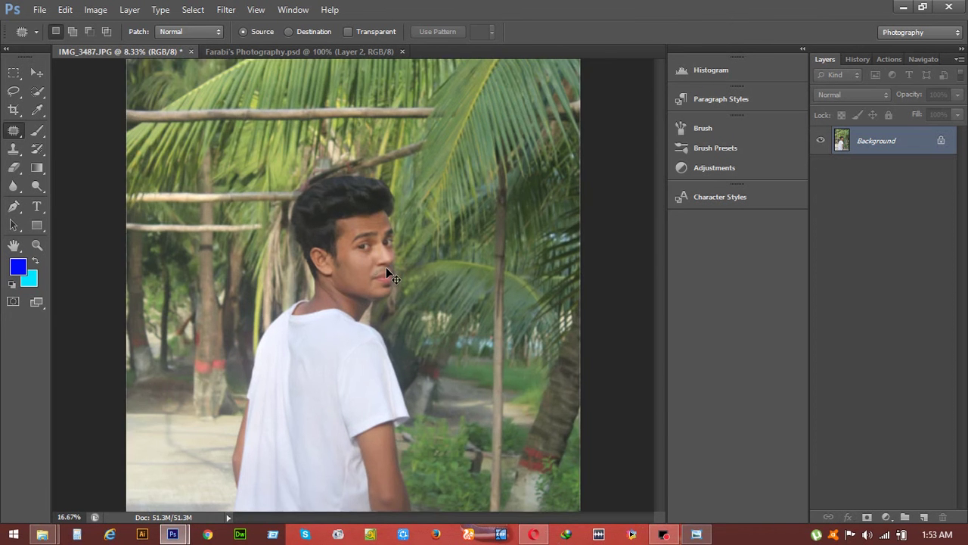
{"action": "key", "text": "ctrl+plus"}
{"action": "key", "text": "ctrl+plus"}
{"action": "key", "text": "ctrl+plus"}
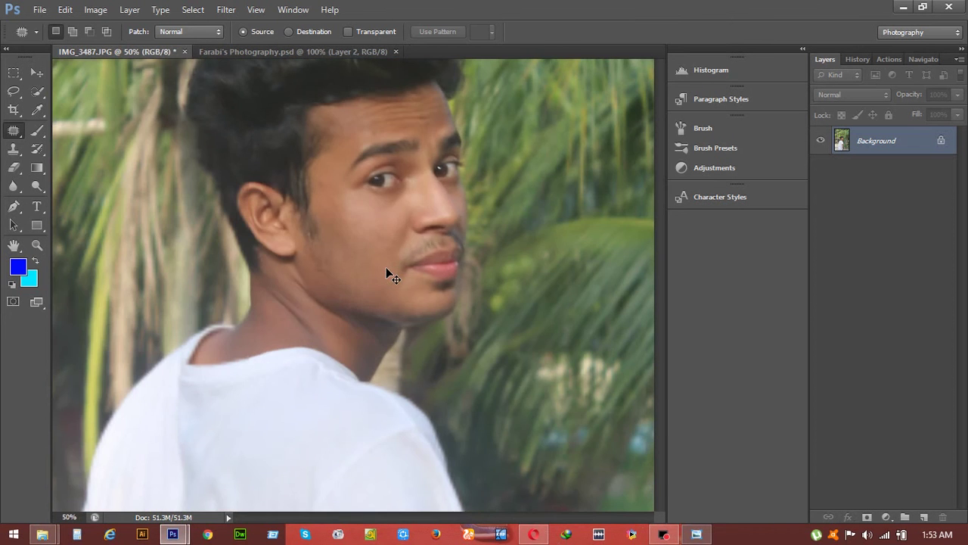
{"action": "key", "text": "ctrl+plus"}
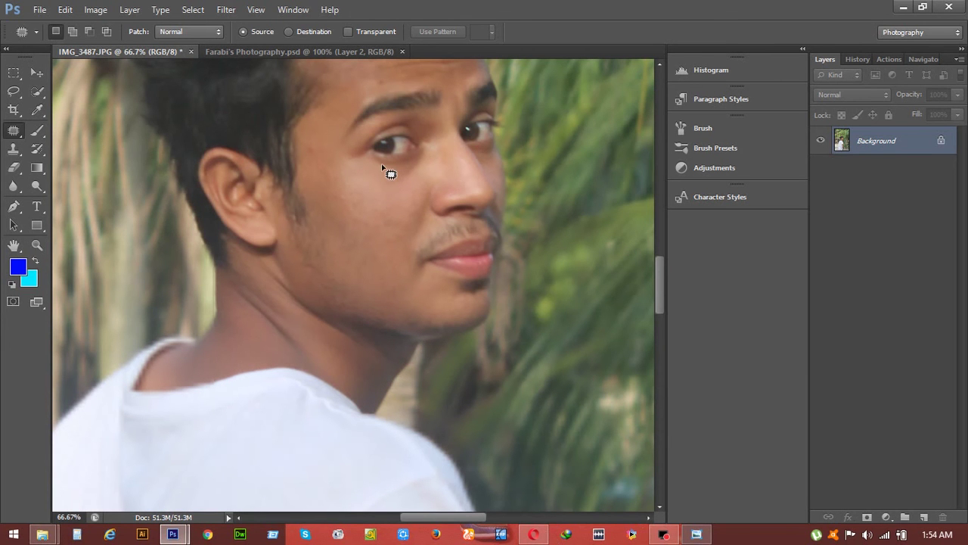
{"action": "key", "text": "ctrl+minus"}
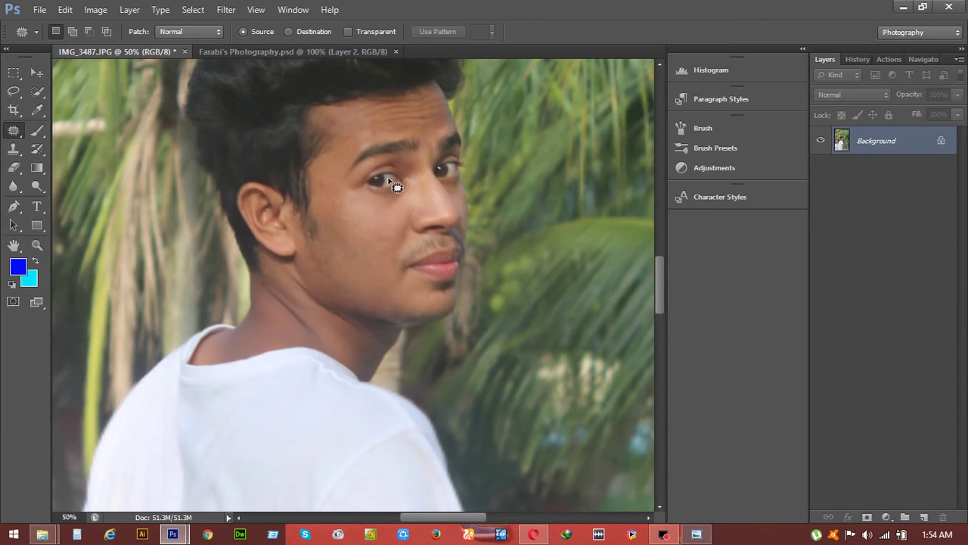
{"action": "key", "text": "ctrl+minus"}
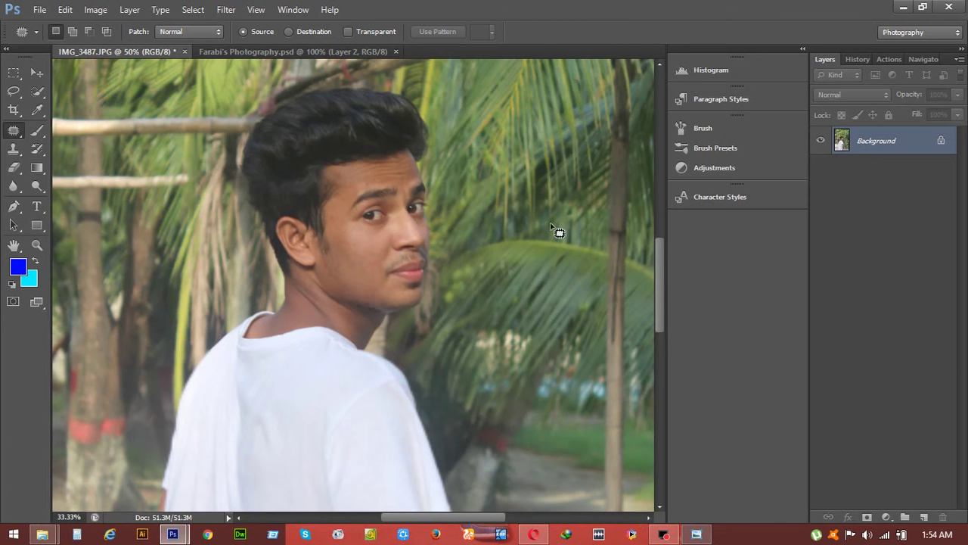
{"action": "key", "text": "ctrl+minus"}
{"action": "key", "text": "ctrl+minus"}
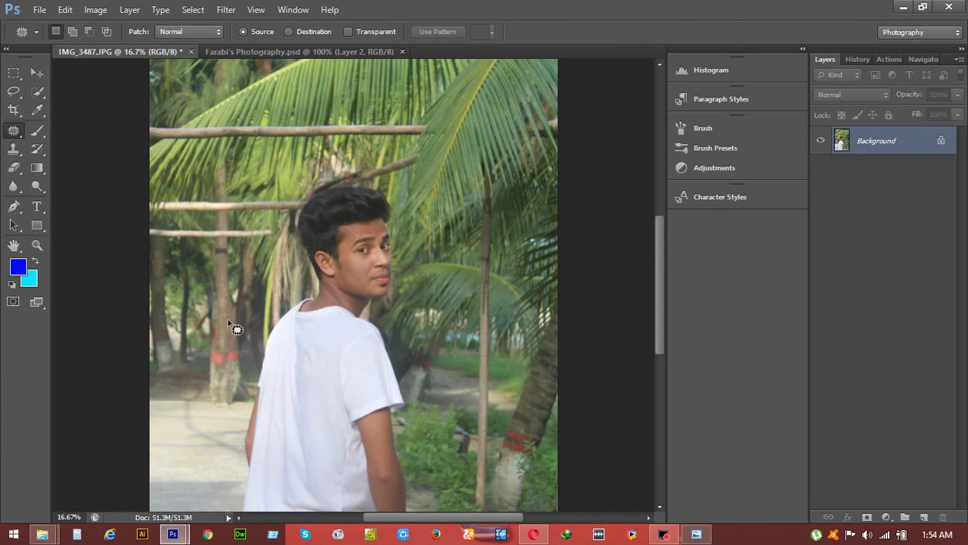
{"action": "left_click", "coordinate": [33, 76]}
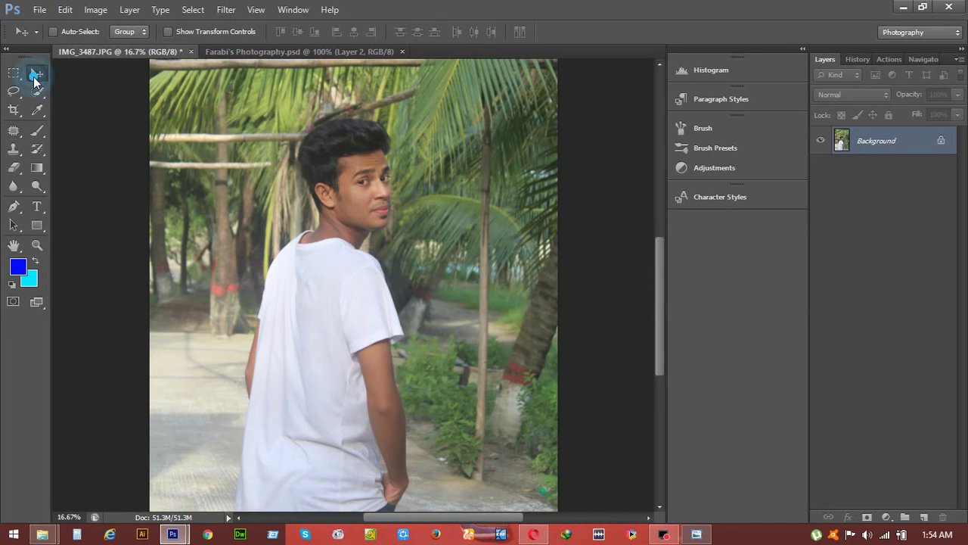
{"action": "scroll", "coordinate": [353, 295], "scroll_direction": "up", "scroll_amount": 3}
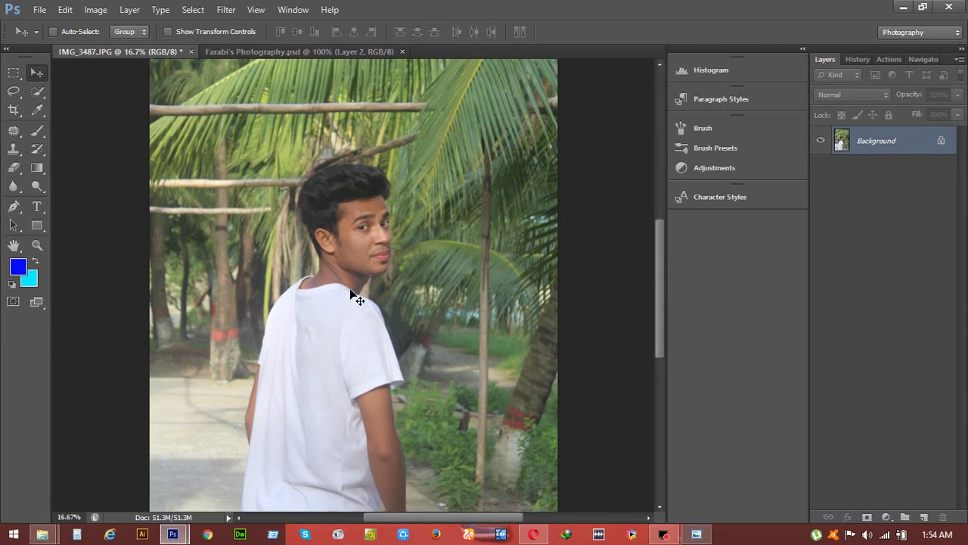
{"action": "scroll", "coordinate": [353, 295], "scroll_direction": "up", "scroll_amount": 2}
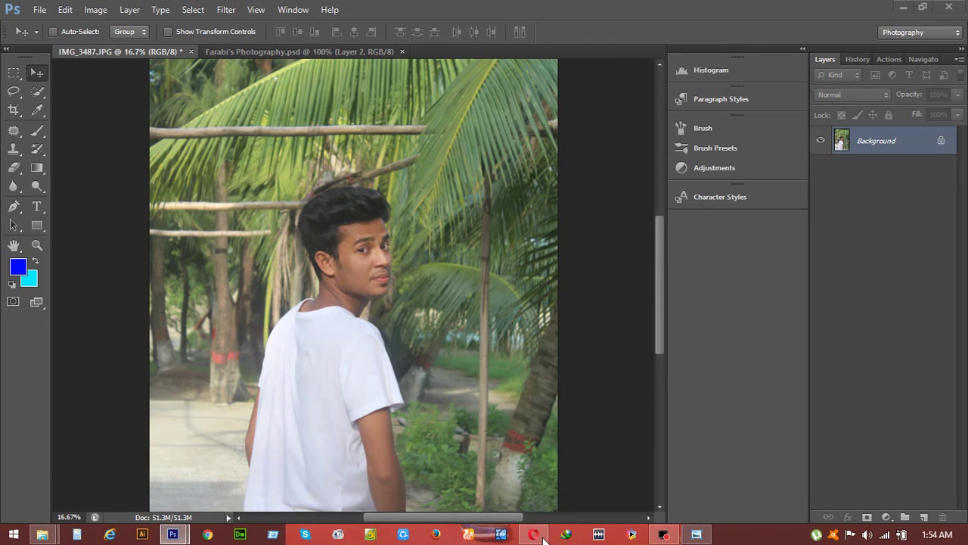
{"action": "right_click", "coordinate": [535, 536]}
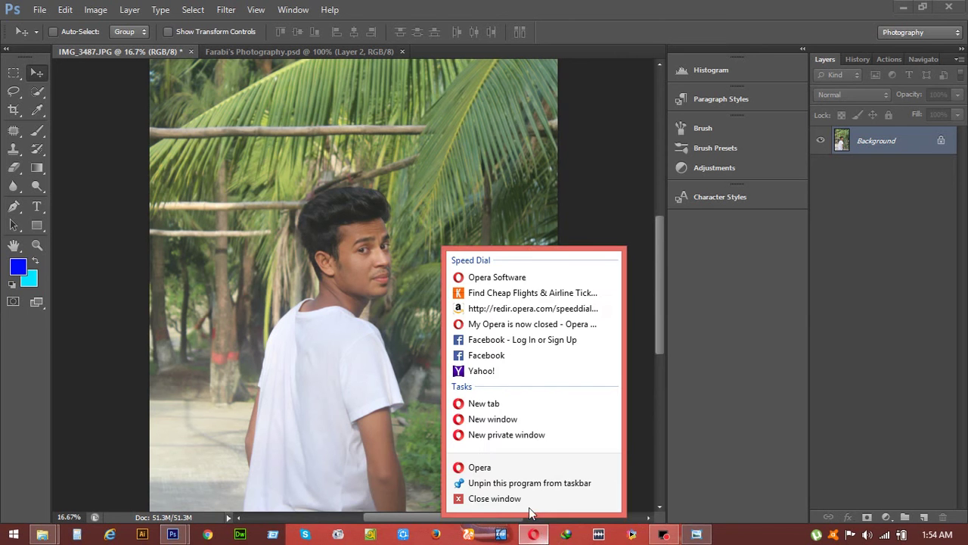
{"action": "left_click", "coordinate": [493, 499]}
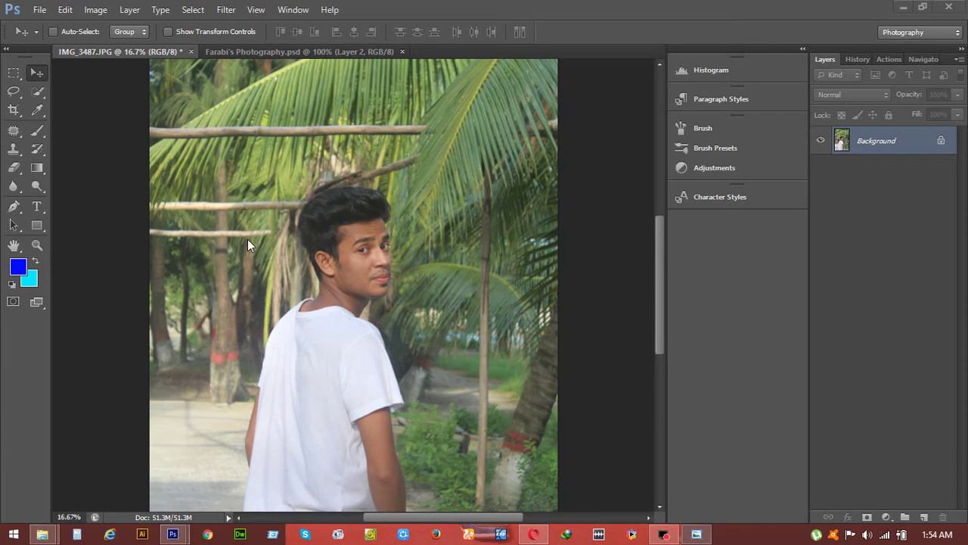
{"action": "left_click", "coordinate": [119, 172]}
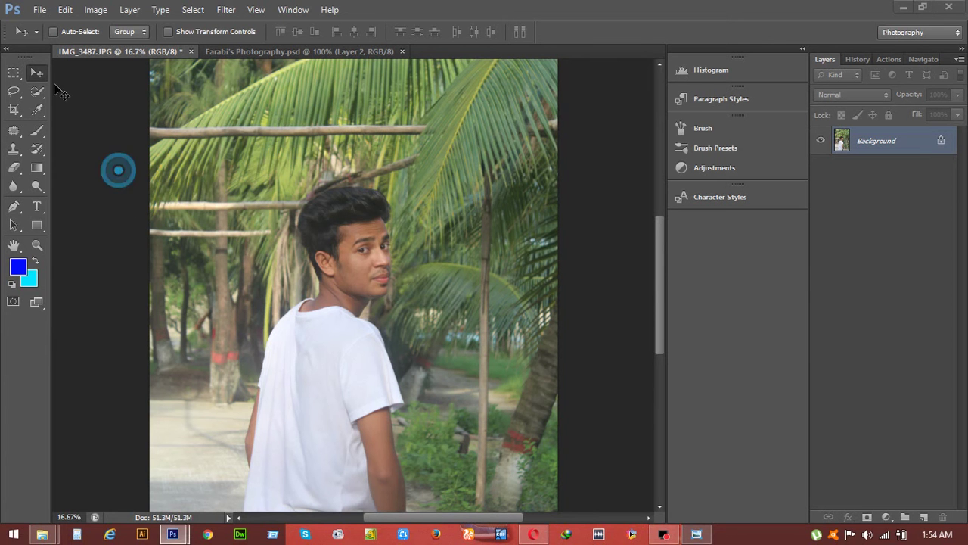
{"action": "left_click", "coordinate": [11, 133]}
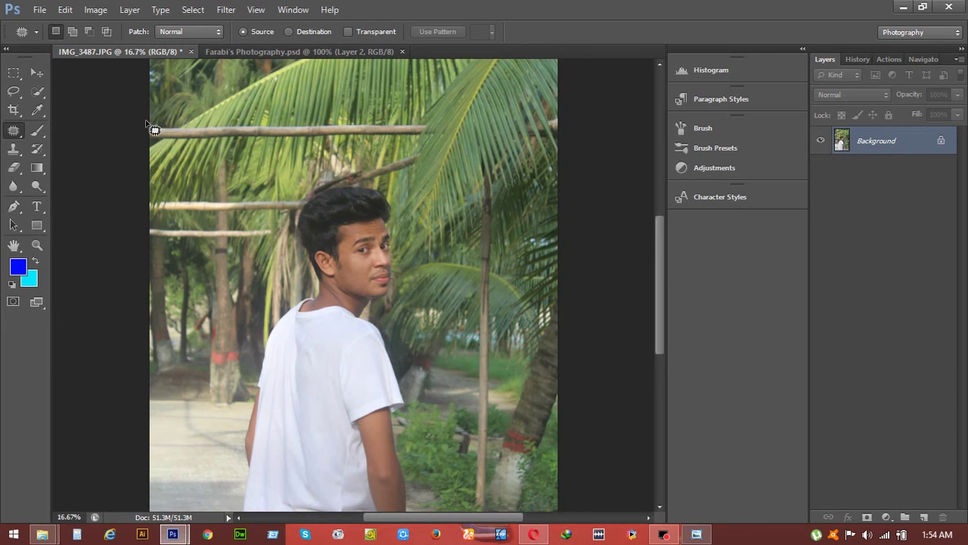
- Outline the top horizontal bamboo pole and replace it with a Content-Aware fill
{"action": "mouse_move", "coordinate": [148, 121]}
{"action": "left_mouse_down"}
{"action": "mouse_move", "coordinate": [268, 133]}
{"action": "mouse_move", "coordinate": [439, 128]}
{"action": "mouse_move", "coordinate": [429, 149]}
{"action": "mouse_move", "coordinate": [227, 153]}
{"action": "mouse_move", "coordinate": [181, 154]}
{"action": "mouse_move", "coordinate": [147, 134]}
{"action": "left_mouse_up"}
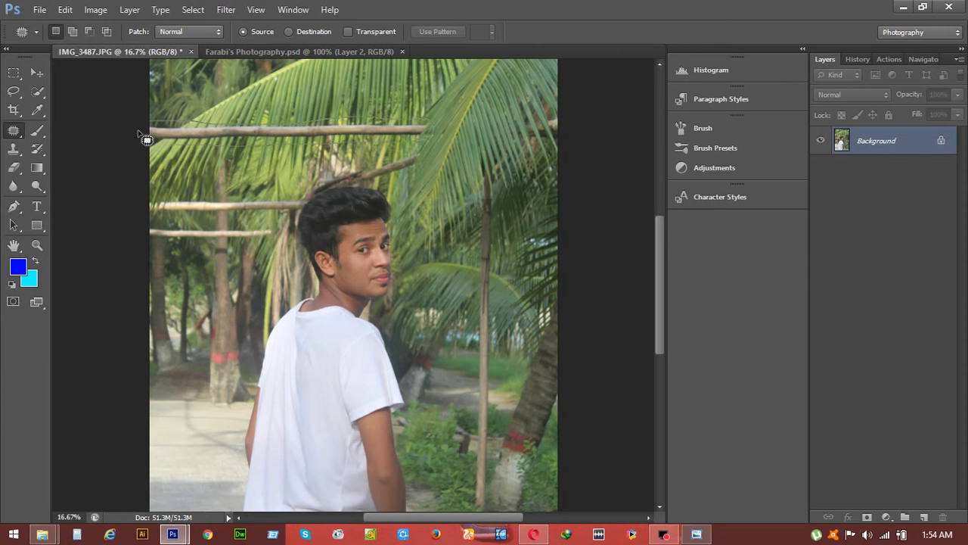
{"action": "left_click", "coordinate": [211, 130]}
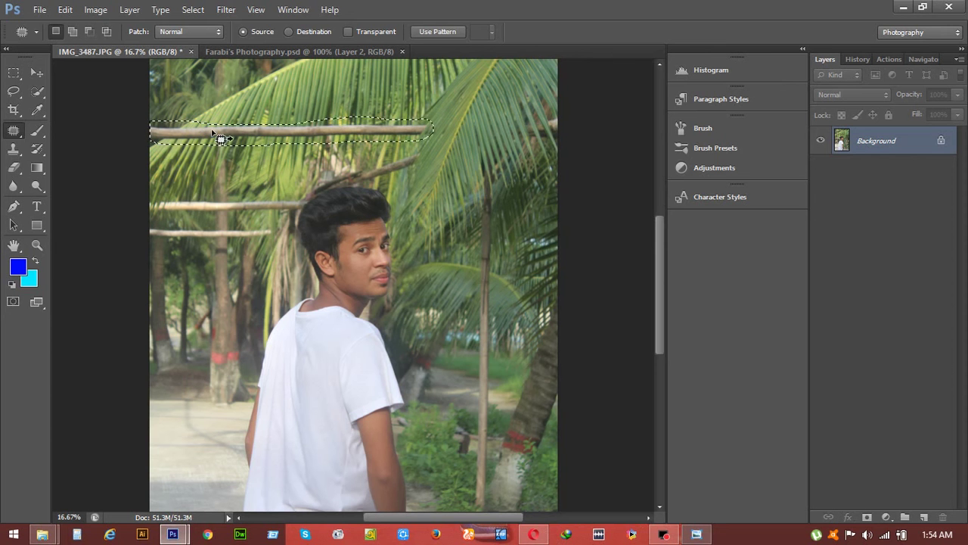
{"action": "left_click", "coordinate": [64, 11]}
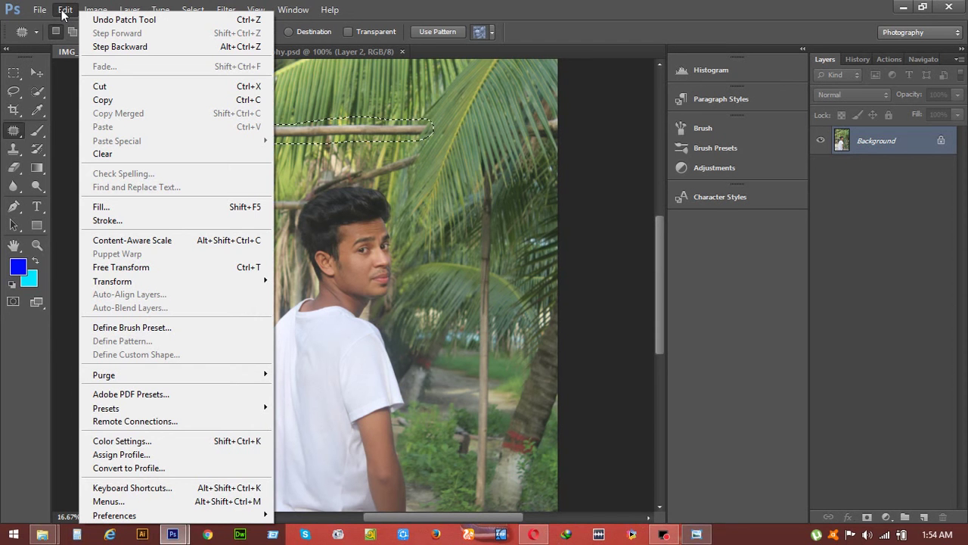
{"action": "left_click", "coordinate": [100, 207]}
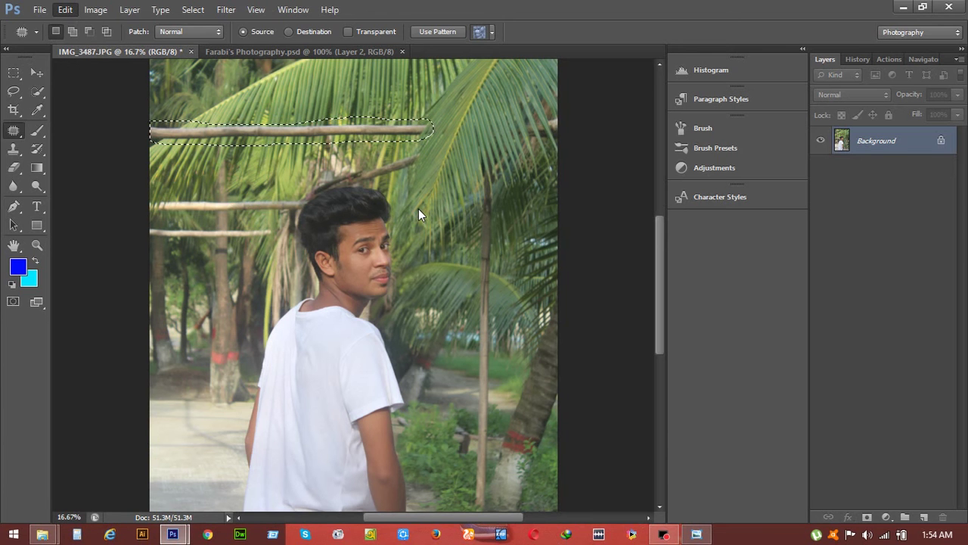
{"action": "key", "text": "i"}
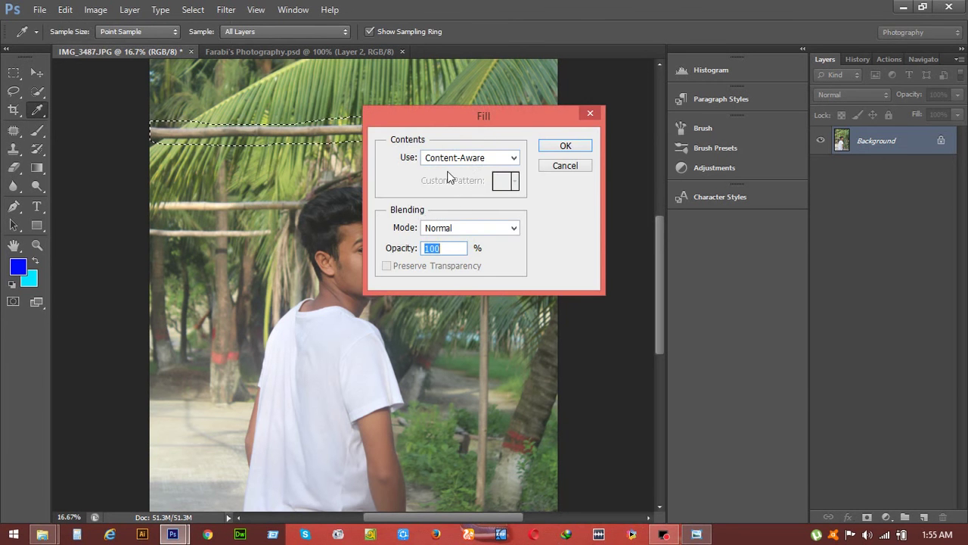
{"action": "left_click", "coordinate": [448, 158]}
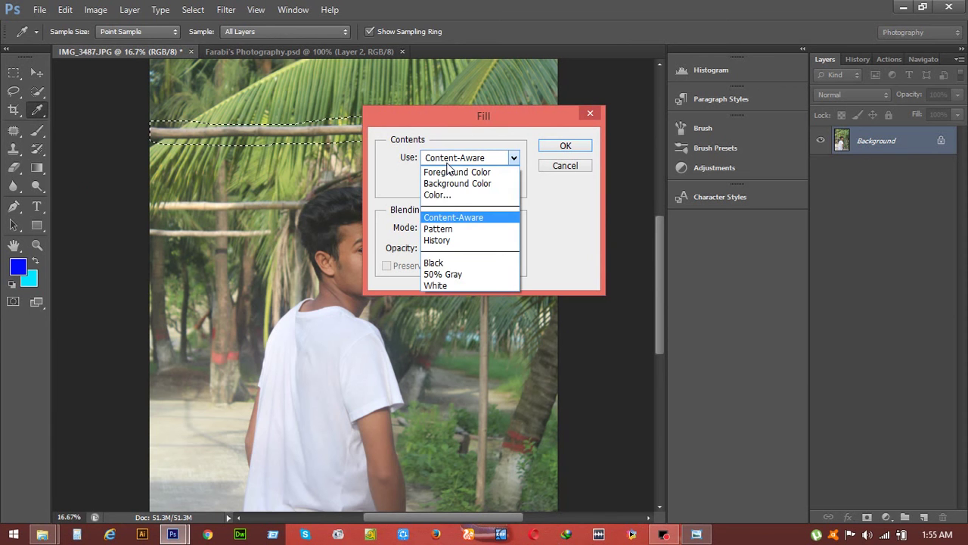
{"action": "left_click", "coordinate": [437, 219]}
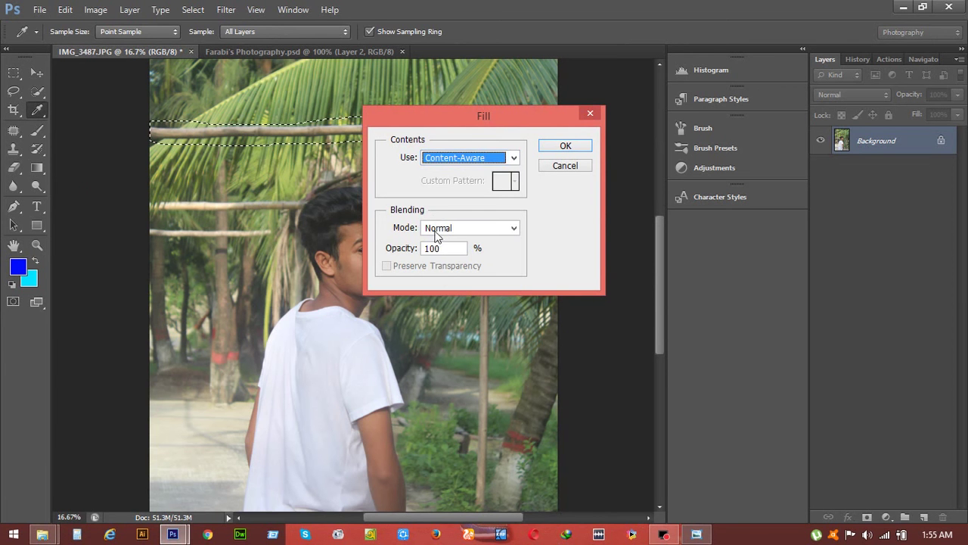
{"action": "left_click", "coordinate": [550, 147]}
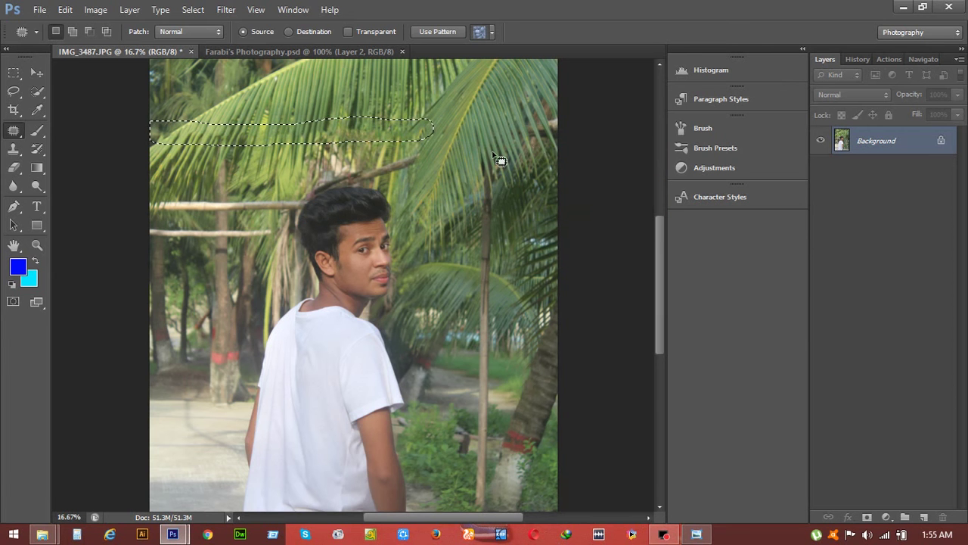
- Content-Aware fill the bamboo poles at upper left, then deselect and zoom in on the face
{"action": "key", "text": "ctrl+d"}
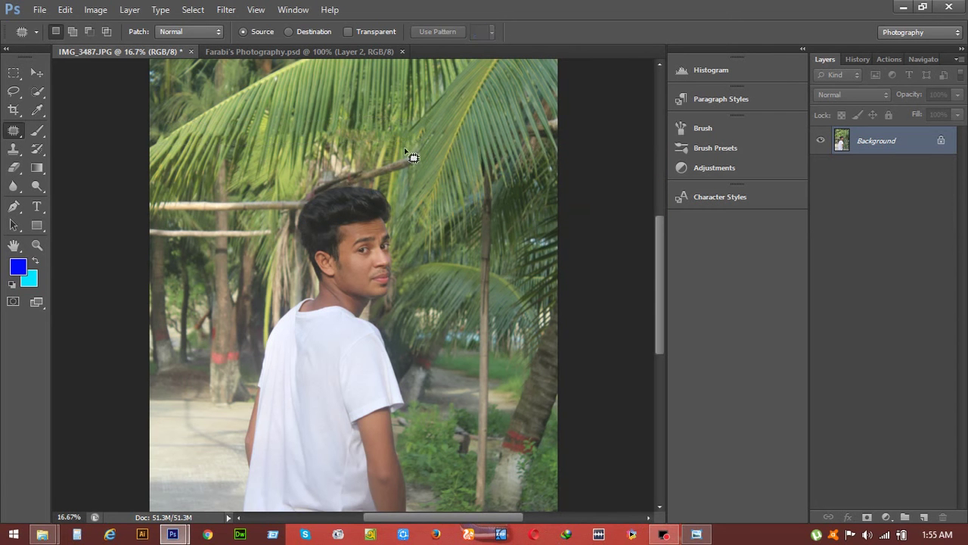
{"action": "left_click", "coordinate": [153, 196]}
{"action": "mouse_move", "coordinate": [154, 194]}
{"action": "left_mouse_down"}
{"action": "mouse_move", "coordinate": [311, 195]}
{"action": "mouse_move", "coordinate": [290, 225]}
{"action": "mouse_move", "coordinate": [181, 244]}
{"action": "left_mouse_up"}
{"action": "left_click_drag", "start_coordinate": [182, 245], "coordinate": [130, 201]}
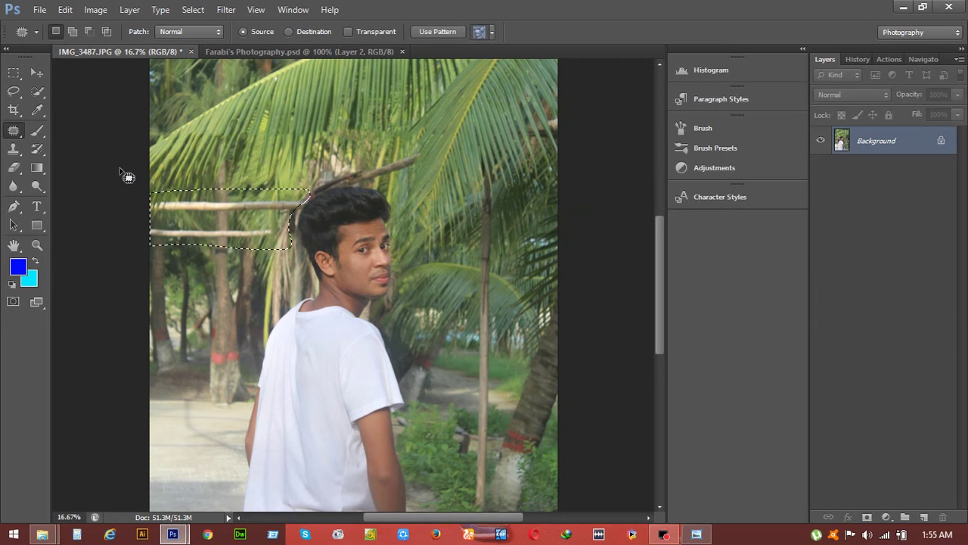
{"action": "left_click", "coordinate": [65, 9]}
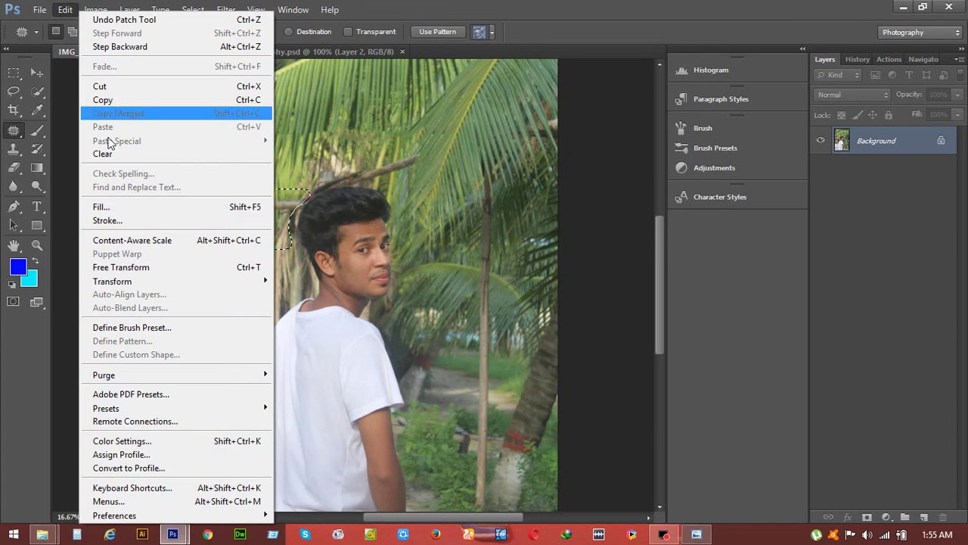
{"action": "left_click", "coordinate": [101, 207]}
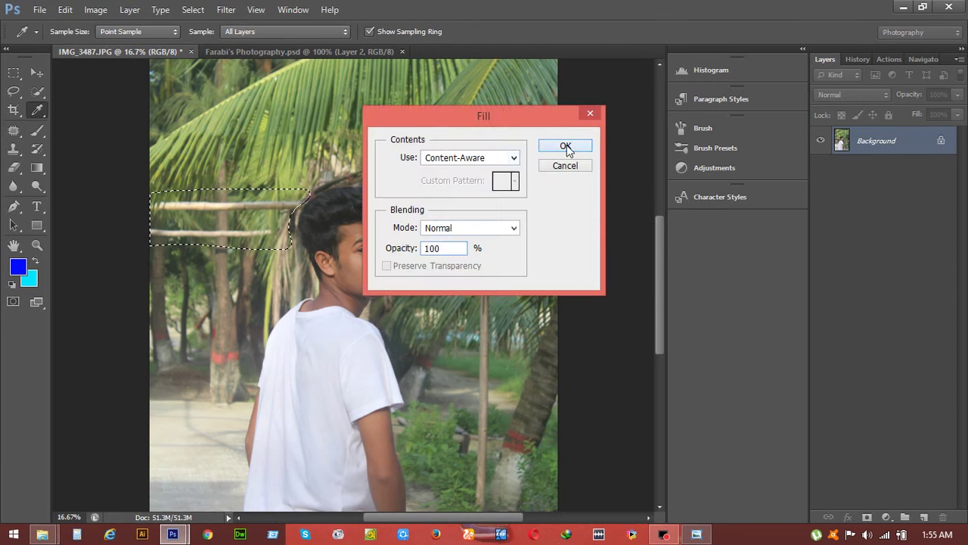
{"action": "left_click", "coordinate": [560, 146]}
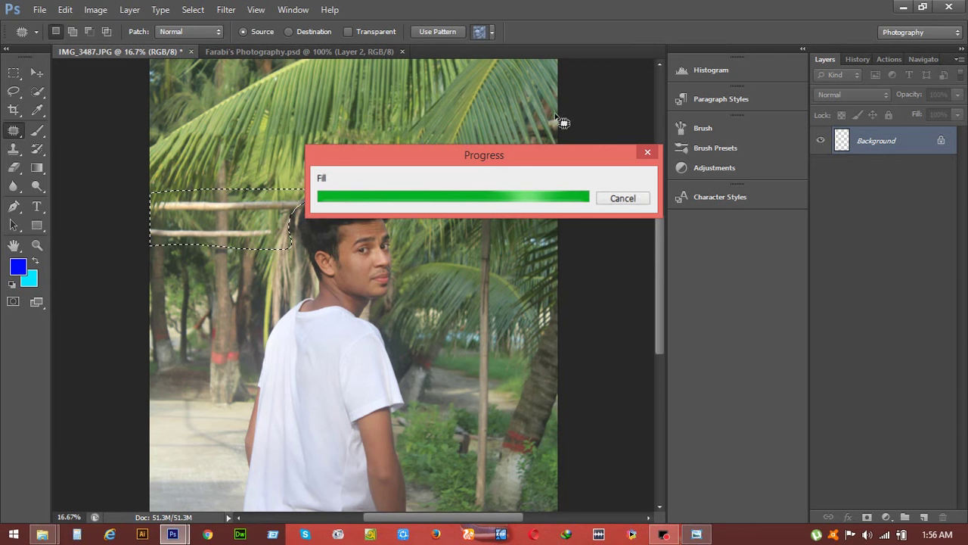
{"action": "left_click", "coordinate": [292, 176]}
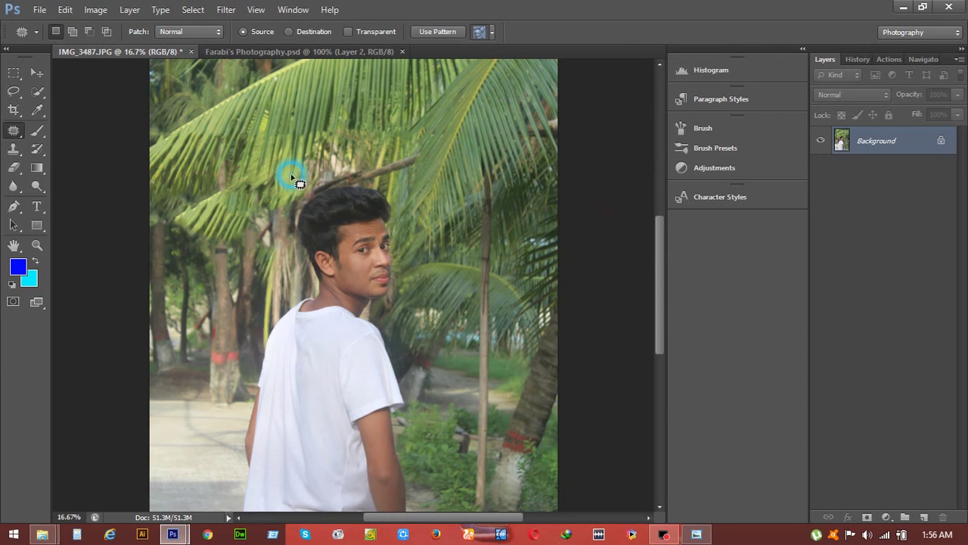
{"action": "key", "text": "ctrl+plus"}
{"action": "key", "text": "ctrl+plus"}
{"action": "key", "text": "ctrl+plus"}
{"action": "key", "text": "ctrl+plus"}
{"action": "key", "text": "ctrl+plus"}
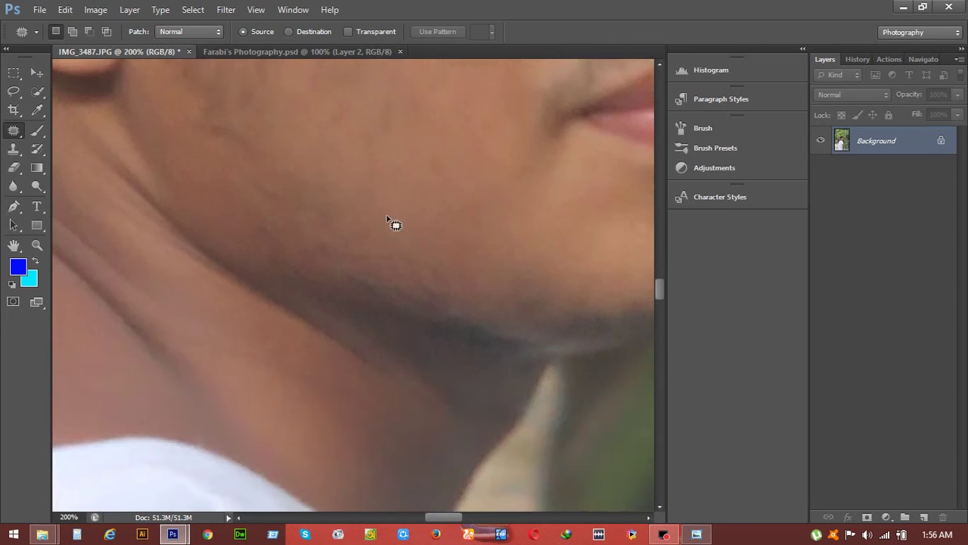
- Switch to the Healing Brush at size 35 and sample clean cheek skin as the source
{"action": "scroll", "coordinate": [398, 246], "scroll_direction": "up", "scroll_amount": 3}
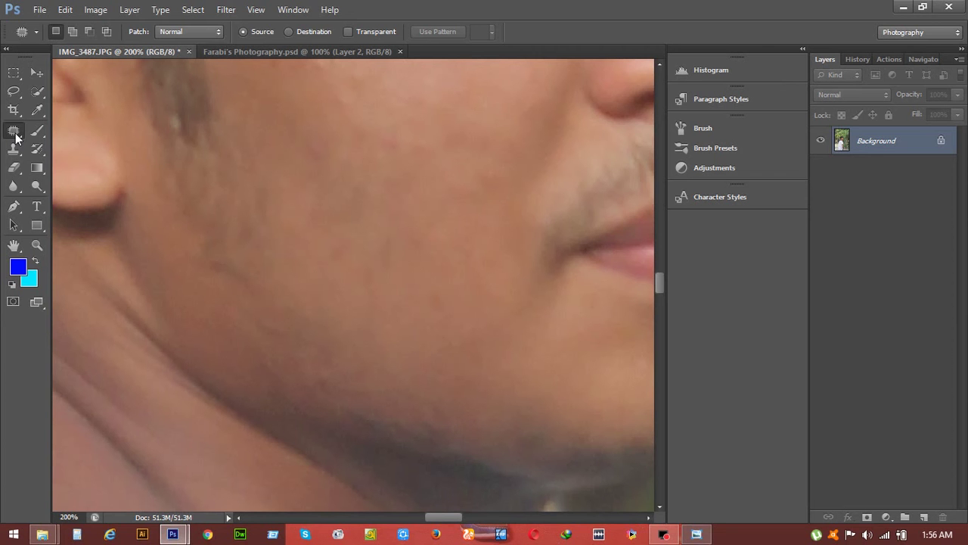
{"action": "left_click", "coordinate": [15, 135]}
{"action": "key", "text": "alt"}
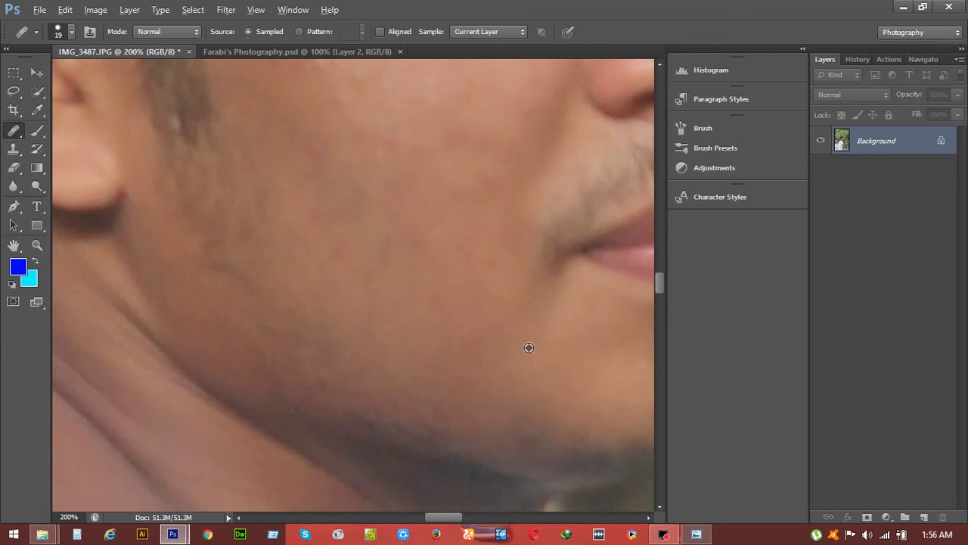
{"action": "left_click", "coordinate": [528, 348], "text": "alt"}
{"action": "key", "text": "bracketright"}
{"action": "key", "text": "bracketright"}
{"action": "key", "text": "bracketright"}
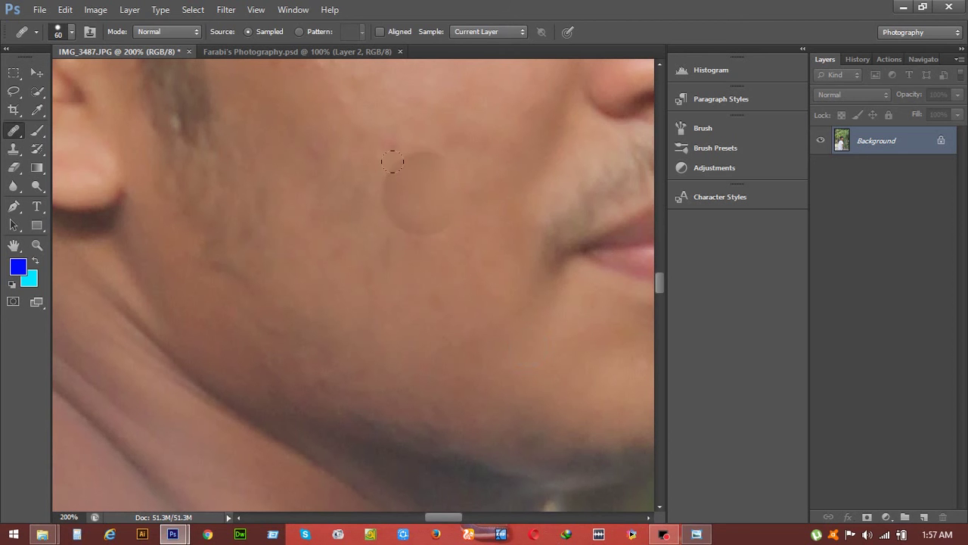
{"action": "key", "text": "bracketleft"}
{"action": "left_click", "coordinate": [517, 330], "text": "alt"}
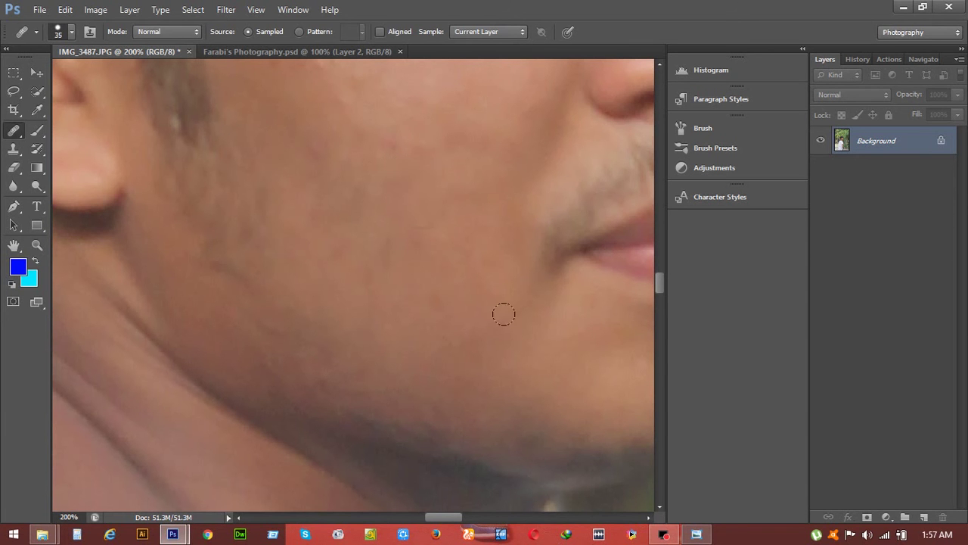
- Heal the four blemishes on the cheek and upper cheek
{"action": "left_click", "coordinate": [440, 177]}
{"action": "left_click", "coordinate": [408, 154]}
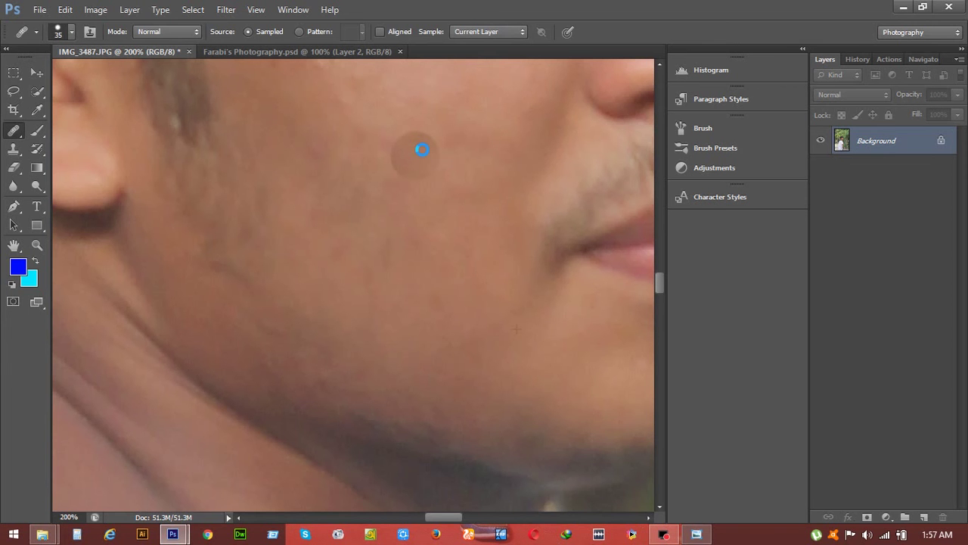
{"action": "scroll", "coordinate": [438, 174], "scroll_direction": "up", "scroll_amount": 2}
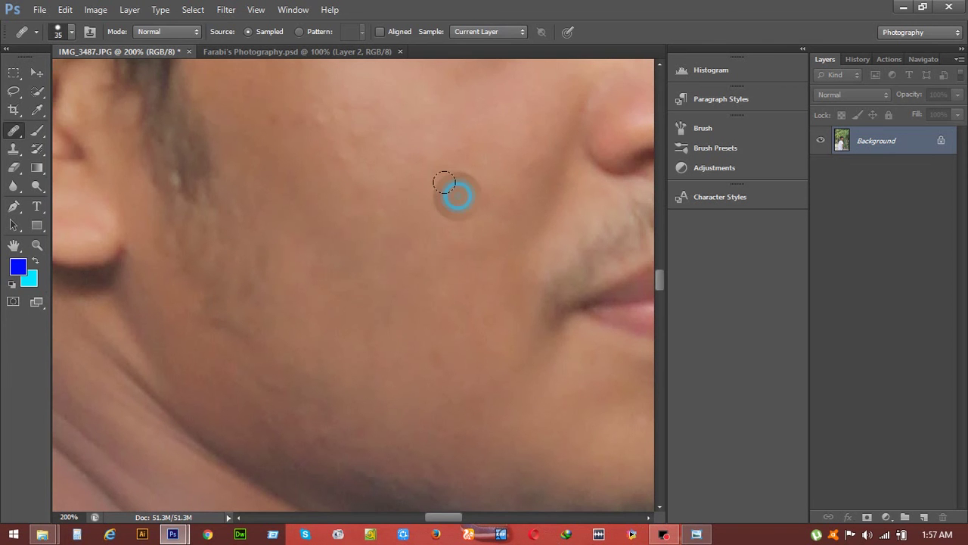
{"action": "left_click", "coordinate": [330, 130]}
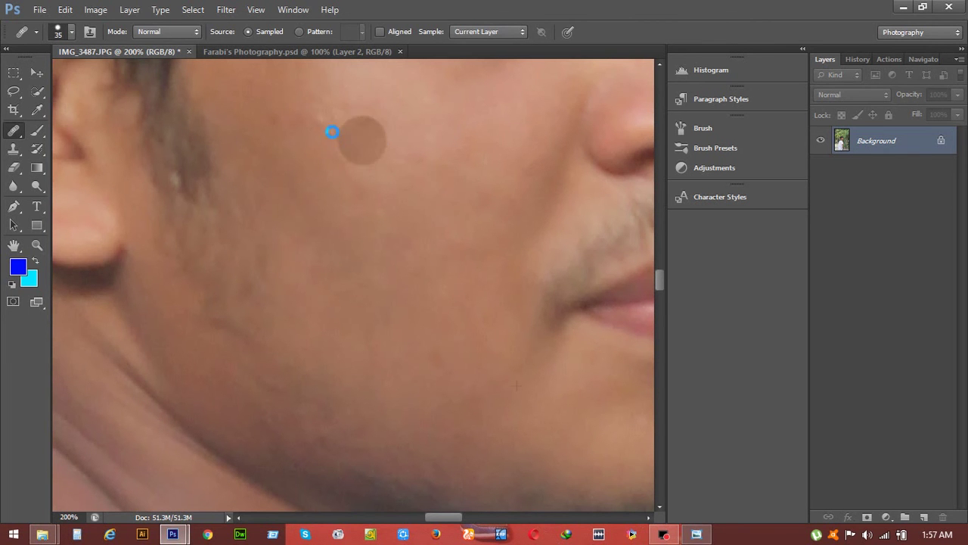
{"action": "left_click", "coordinate": [283, 117]}
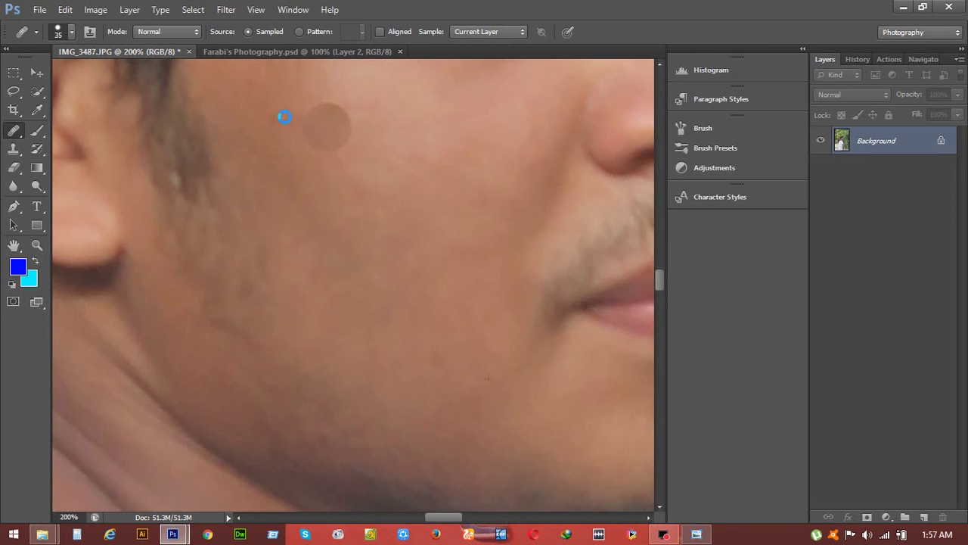
{"action": "scroll", "coordinate": [284, 116], "scroll_direction": "up", "scroll_amount": 2}
{"action": "right_click", "coordinate": [14, 130]}
- Patch the uneven jaw skin with smoother cheek skin, then deselect and zoom out
{"action": "left_click", "coordinate": [68, 155]}
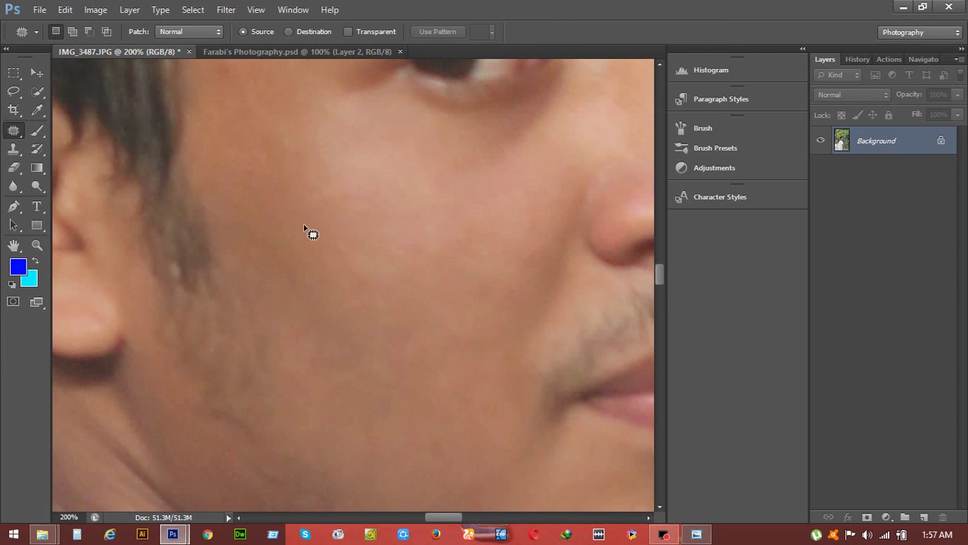
{"action": "scroll", "coordinate": [305, 229], "scroll_direction": "up", "scroll_amount": 2}
{"action": "left_click_drag", "start_coordinate": [249, 145], "coordinate": [221, 132]}
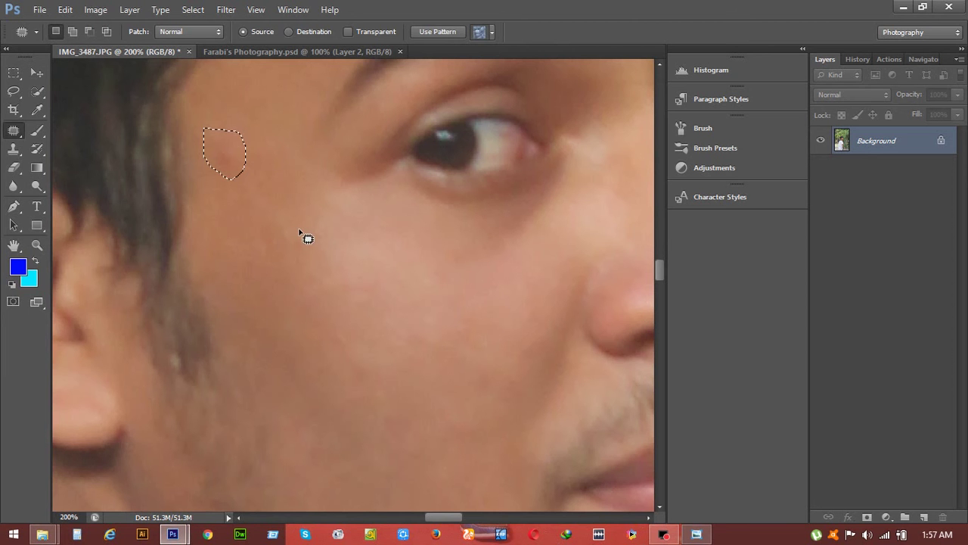
{"action": "scroll", "coordinate": [326, 287], "scroll_direction": "down", "scroll_amount": 5}
{"action": "left_click_drag", "start_coordinate": [349, 330], "coordinate": [203, 322]}
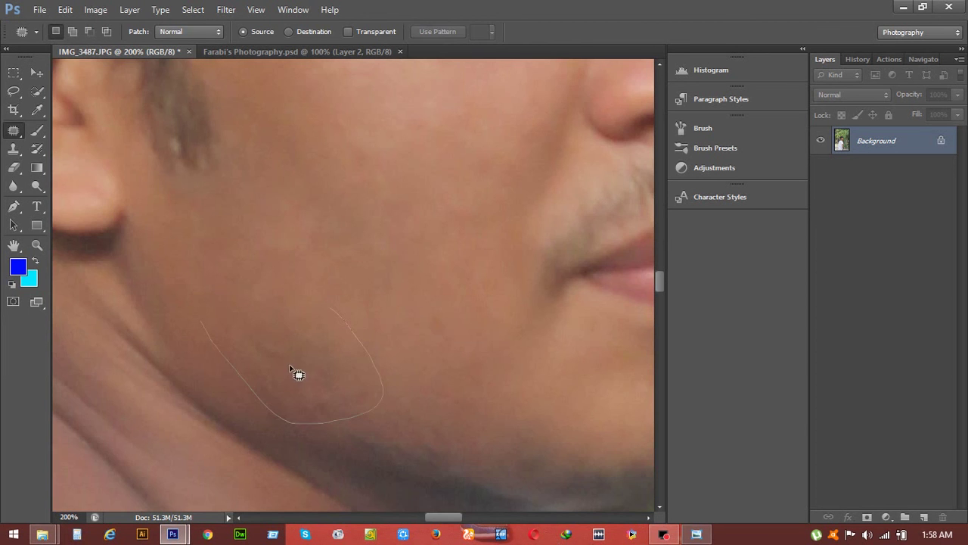
{"action": "left_click_drag", "start_coordinate": [335, 380], "coordinate": [307, 257]}
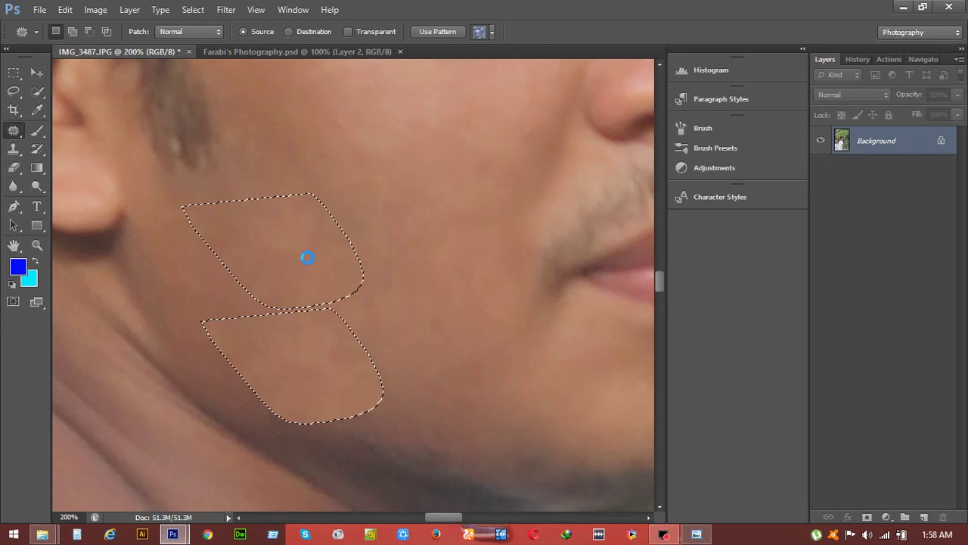
{"action": "key", "text": "ctrl+d"}
{"action": "key", "text": "ctrl+minus"}
{"action": "key", "text": "ctrl+minus"}
{"action": "key", "text": "ctrl+minus"}
{"action": "key", "text": "ctrl+minus"}
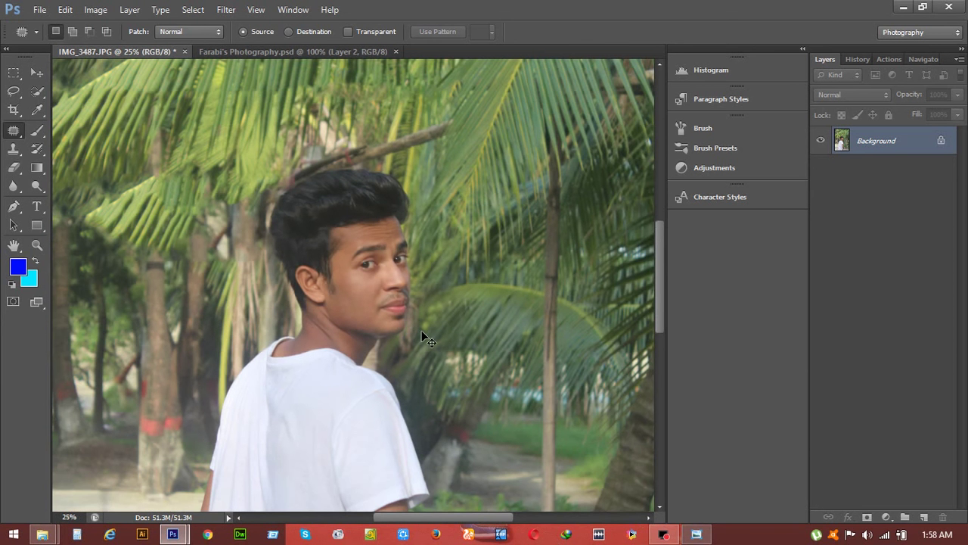
- Apply a Curves adjustment to brighten the photo
{"action": "key", "text": "i"}
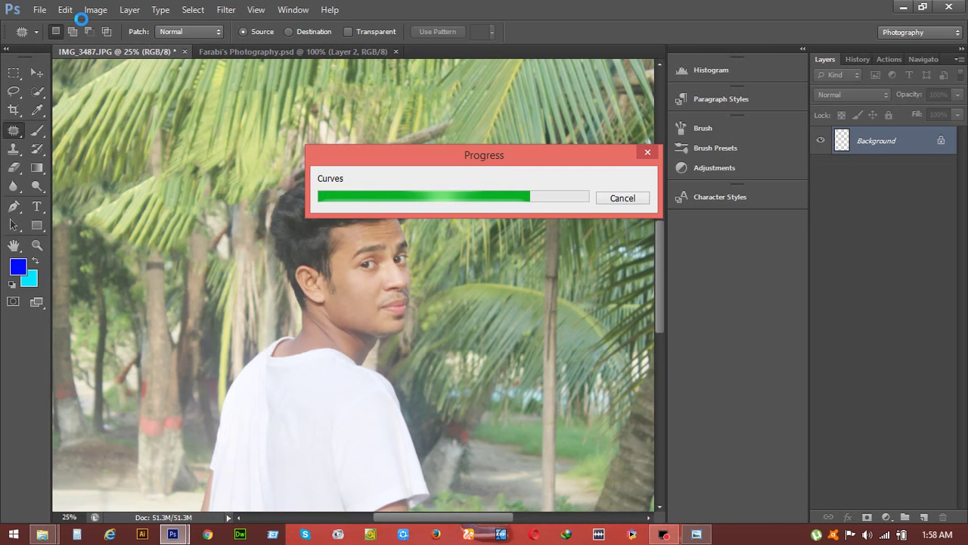
- Set Selective Color Greens Magenta to -100 and apply it
{"action": "left_click", "coordinate": [803, 331]}
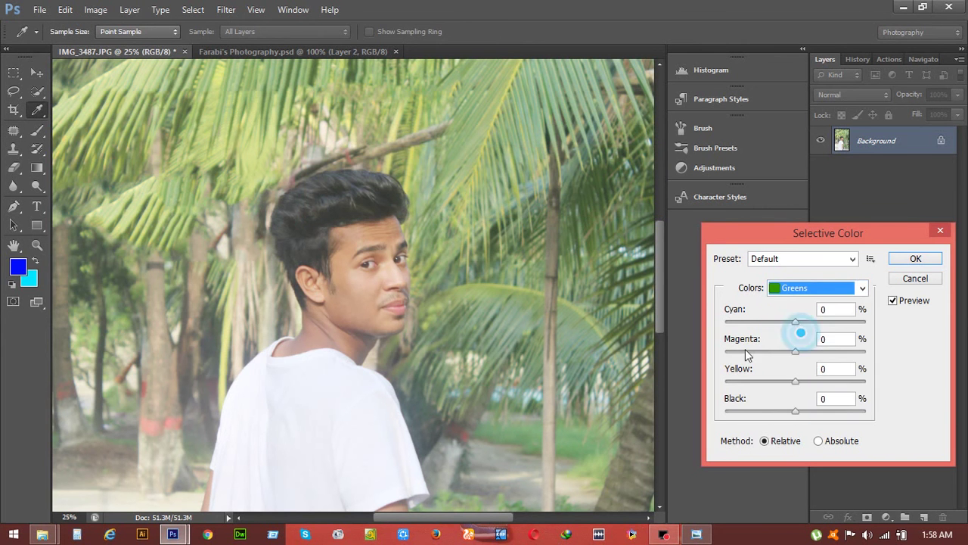
{"action": "left_click_drag", "start_coordinate": [734, 351], "coordinate": [722, 352]}
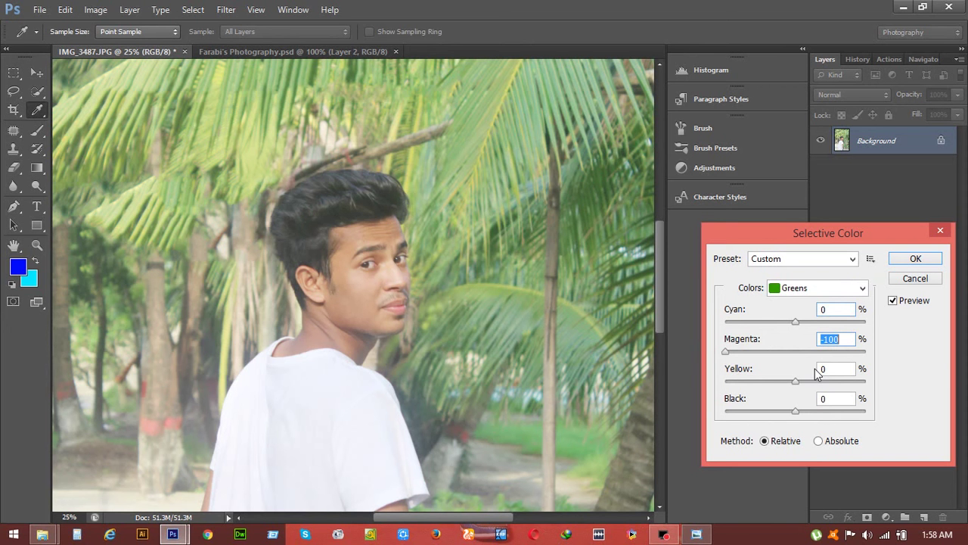
{"action": "key", "text": "Return"}
- Apply Image > Auto Contrast and zoom out to the full portrait
{"action": "key", "text": "j"}
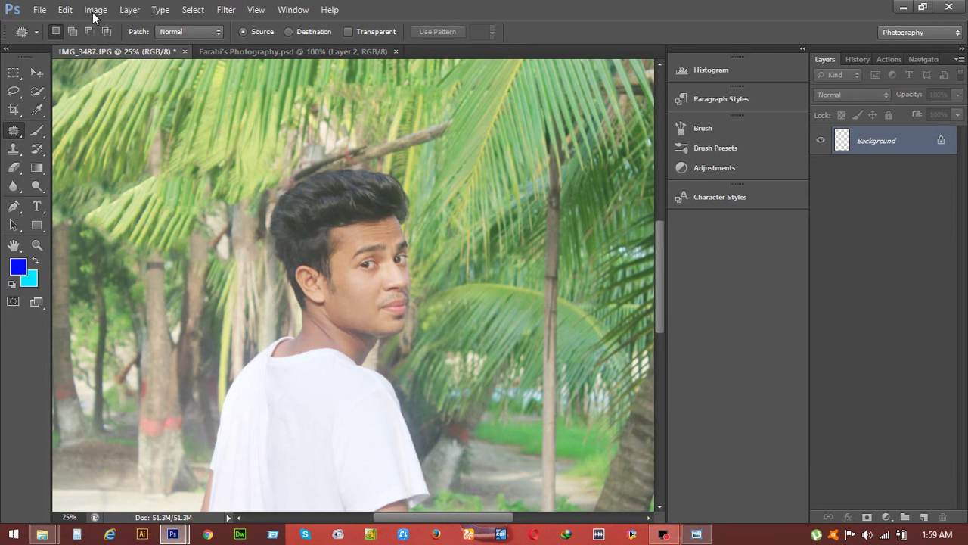
{"action": "left_click", "coordinate": [95, 11]}
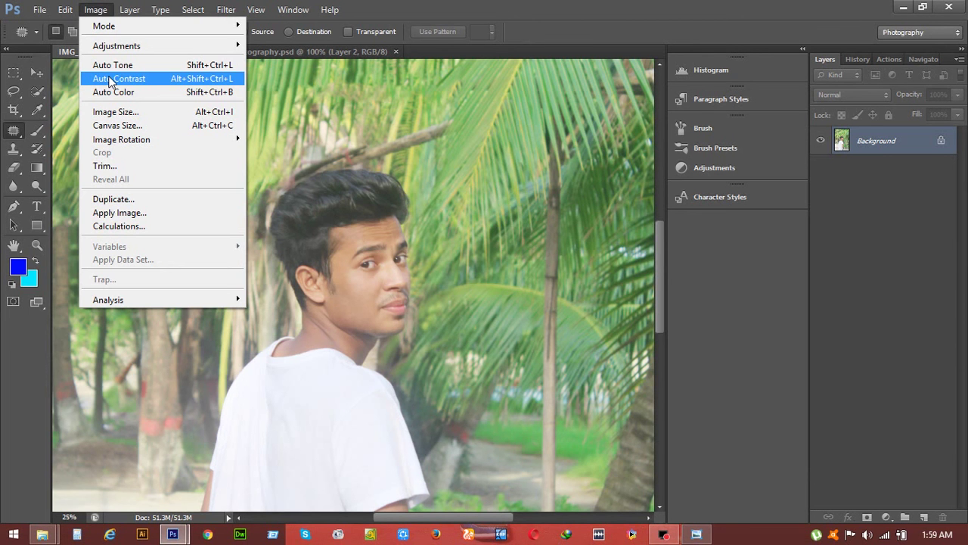
{"action": "left_click", "coordinate": [110, 80]}
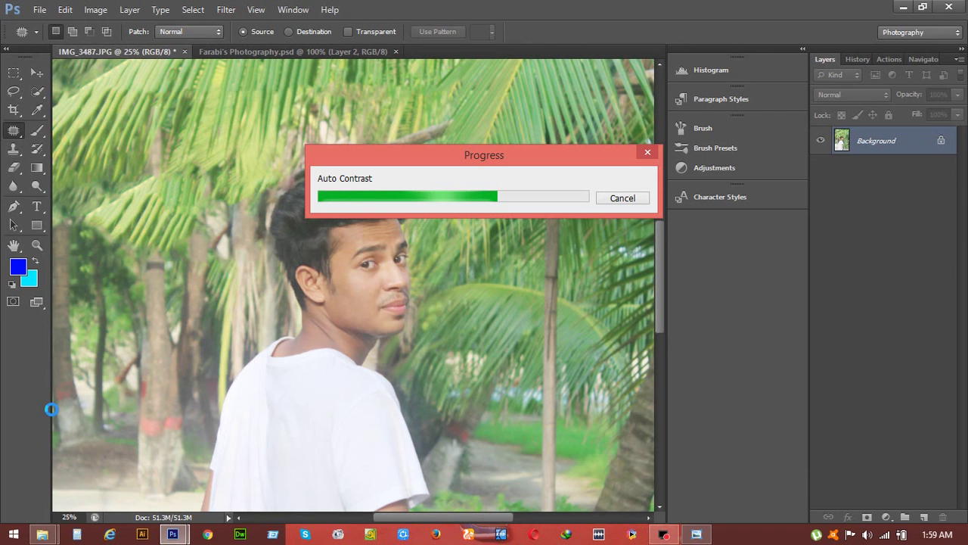
{"action": "key", "text": "ctrl+minus"}
{"action": "key", "text": "ctrl+minus"}
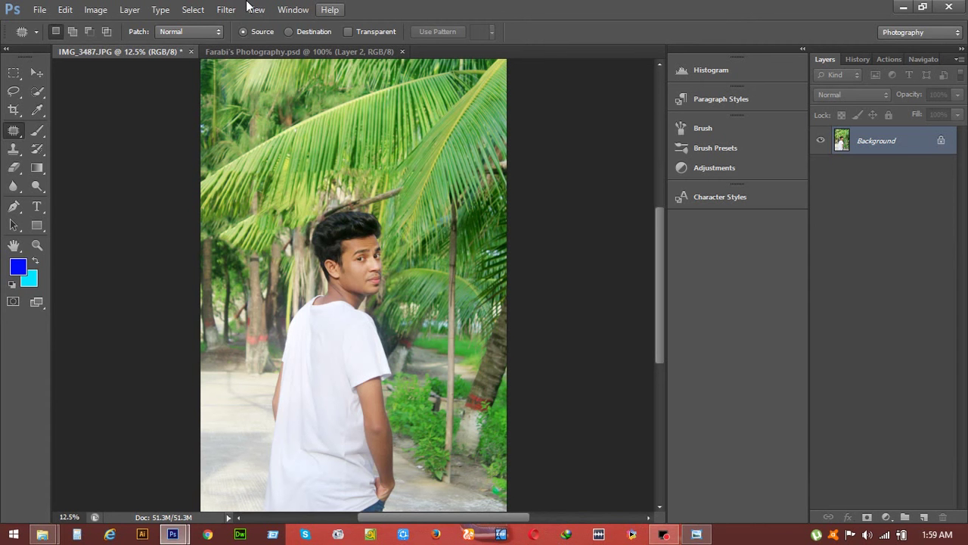
- Lower the Yellow slider in the Selective Color Yellows range to -25
{"action": "left_click_drag", "start_coordinate": [798, 382], "coordinate": [796, 382]}
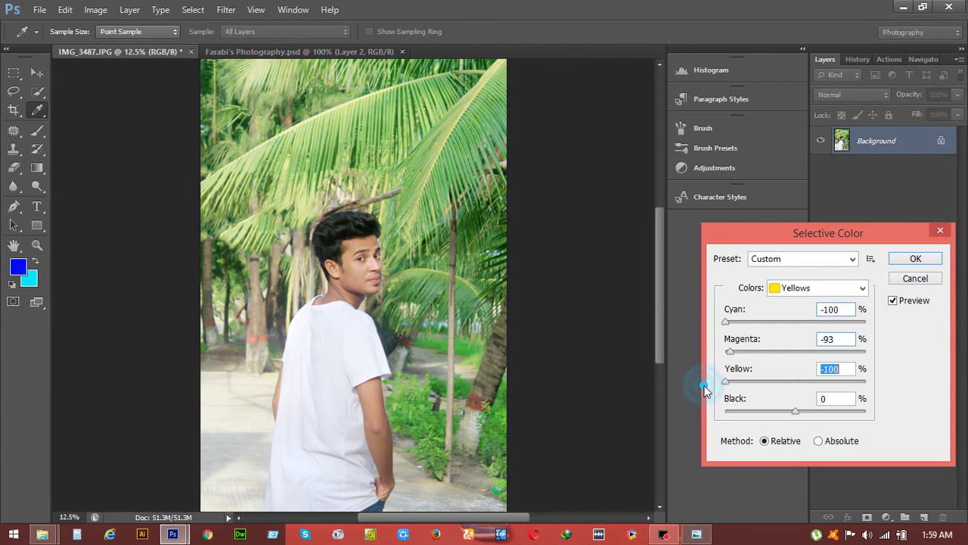
{"action": "left_click", "coordinate": [778, 382]}
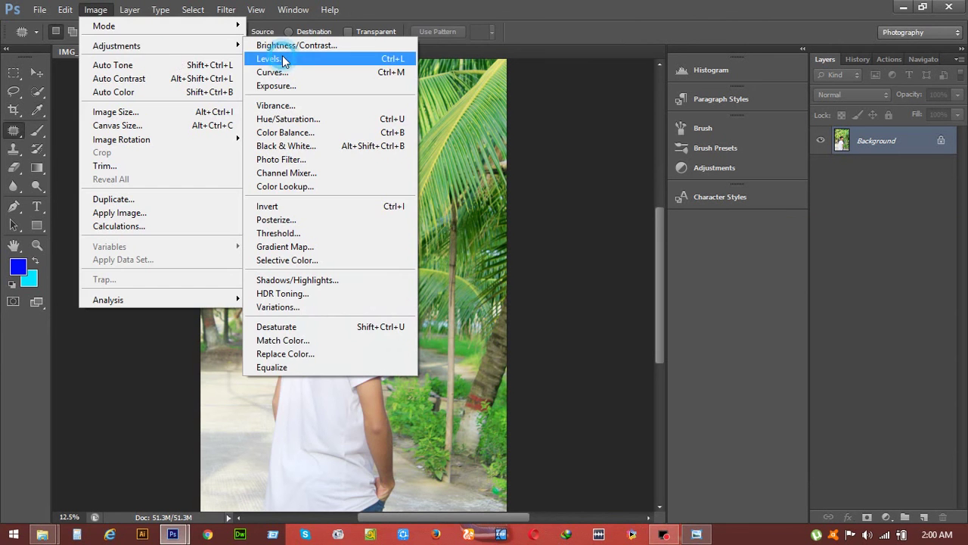
- Set Levels midtones to 0.92 and the white input point to 251
{"action": "left_click", "coordinate": [276, 59]}
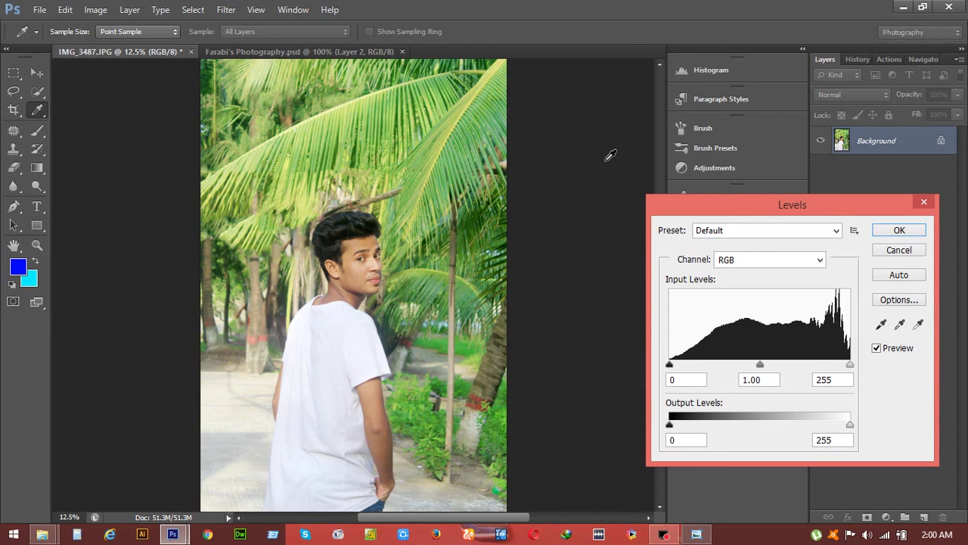
{"action": "left_click_drag", "start_coordinate": [759, 365], "coordinate": [759, 366]}
{"action": "left_click_drag", "start_coordinate": [851, 366], "coordinate": [847, 366]}
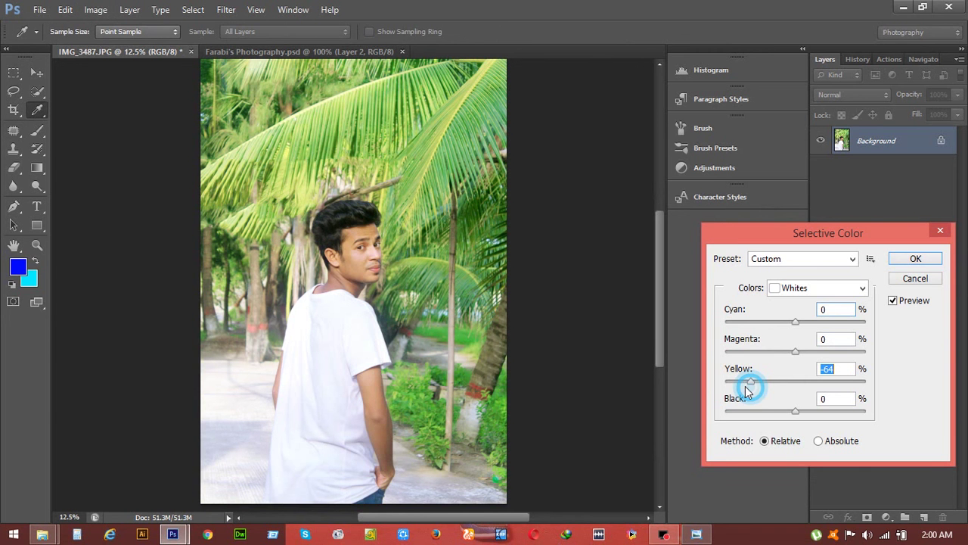
- Apply Selective Color to the Whites with Yellow -72 and Cyan -45
{"action": "left_click_drag", "start_coordinate": [747, 389], "coordinate": [744, 382]}
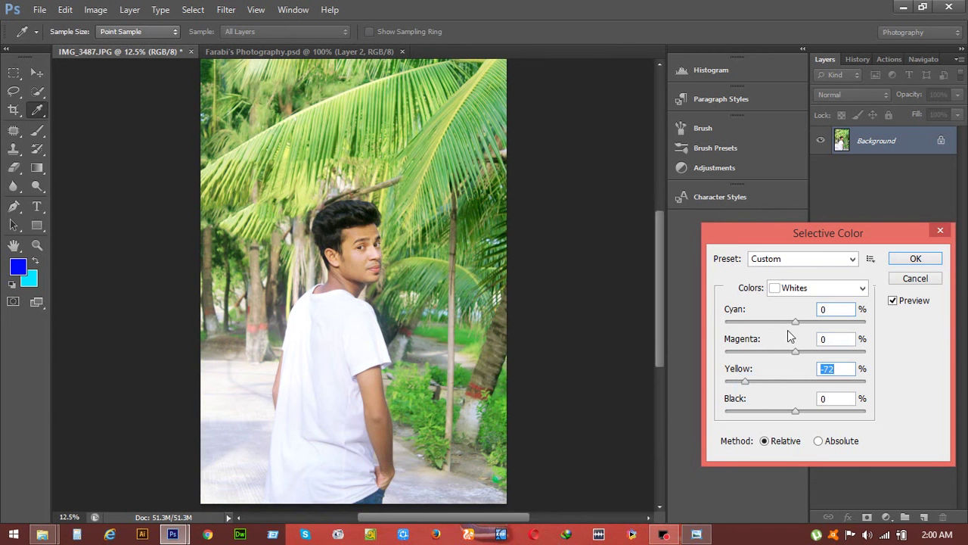
{"action": "left_click_drag", "start_coordinate": [795, 321], "coordinate": [763, 321]}
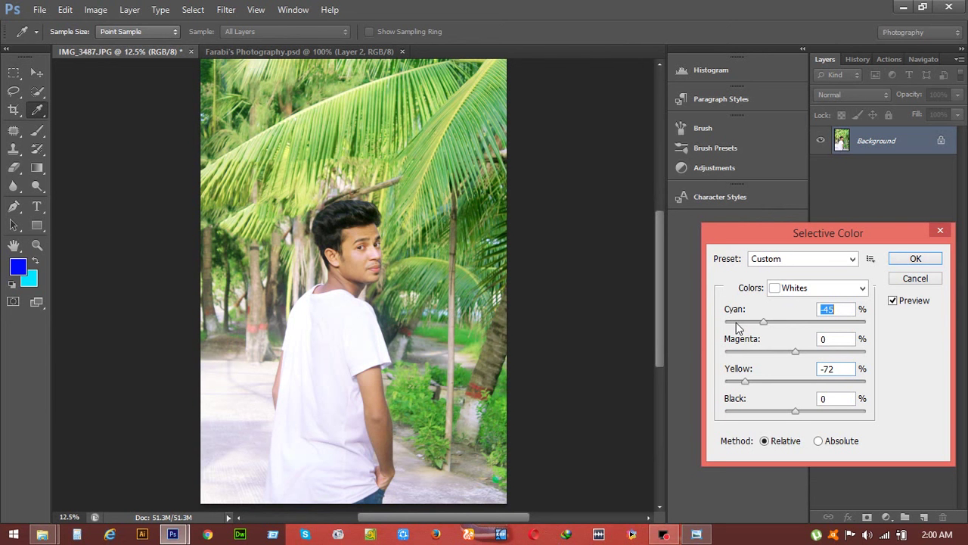
{"action": "key", "text": "Return"}
- Crop the portrait slightly tighter on all edges and commit the crop
{"action": "key", "text": "j"}
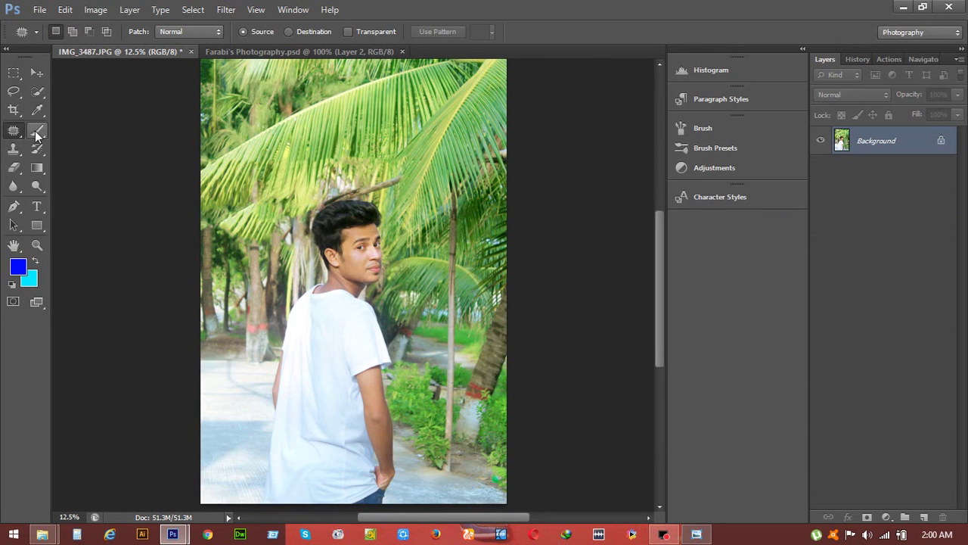
{"action": "left_click", "coordinate": [14, 112]}
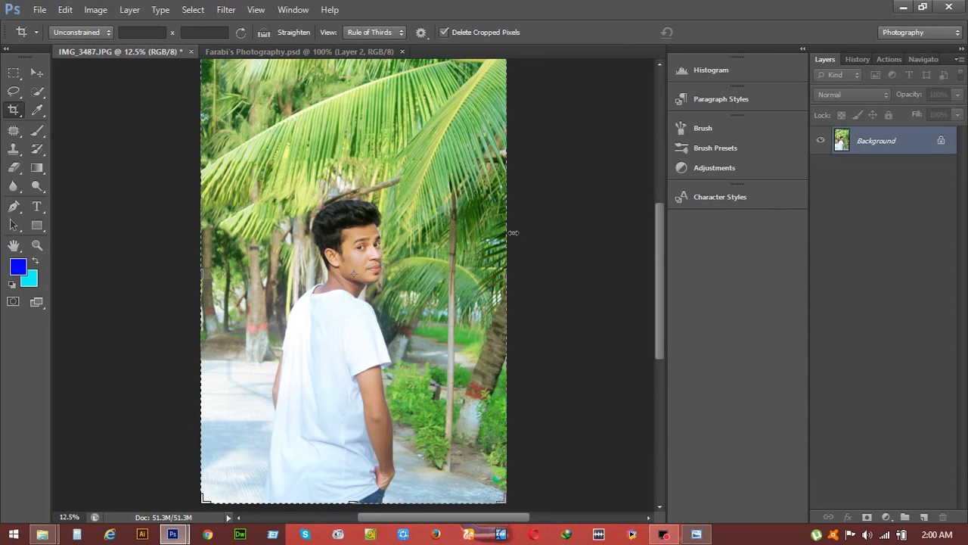
{"action": "key", "text": "Return"}
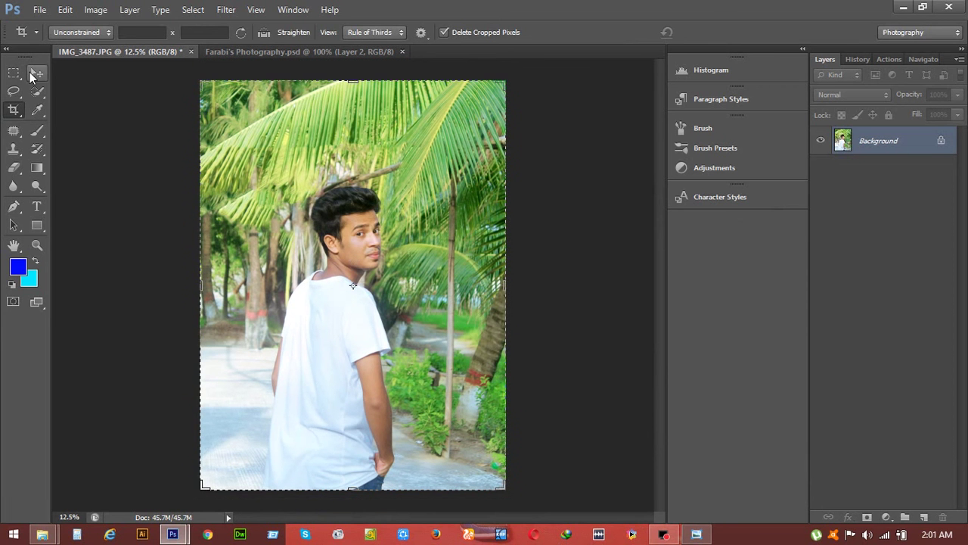
{"action": "left_click", "coordinate": [30, 73]}
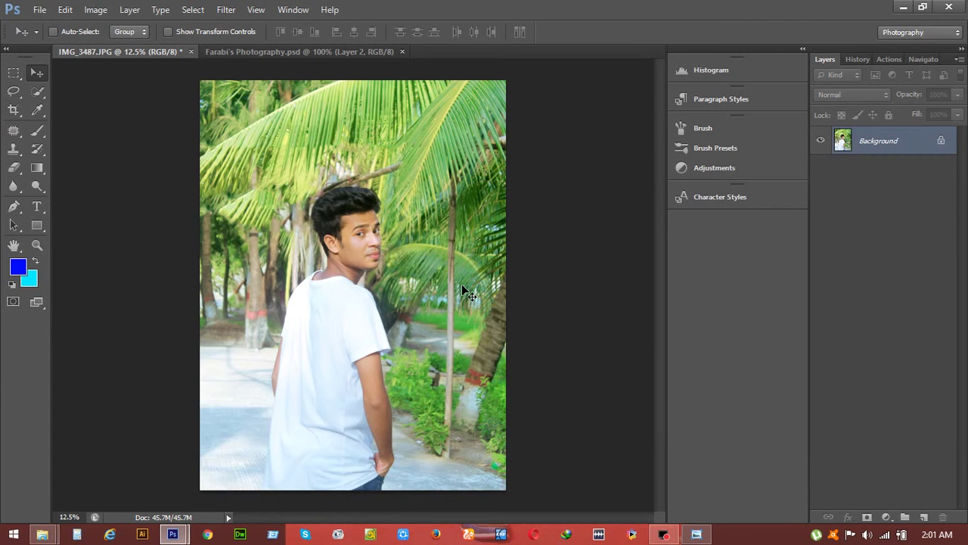
- Close the logo's source document and drag the logo onto the photo's lower left
{"action": "left_click", "coordinate": [963, 142]}
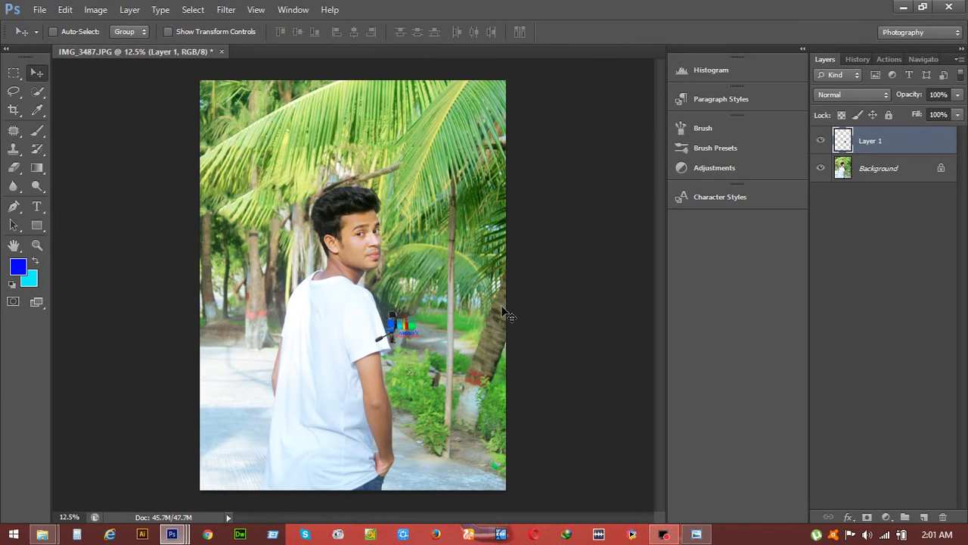
{"action": "left_click_drag", "start_coordinate": [316, 385], "coordinate": [348, 416]}
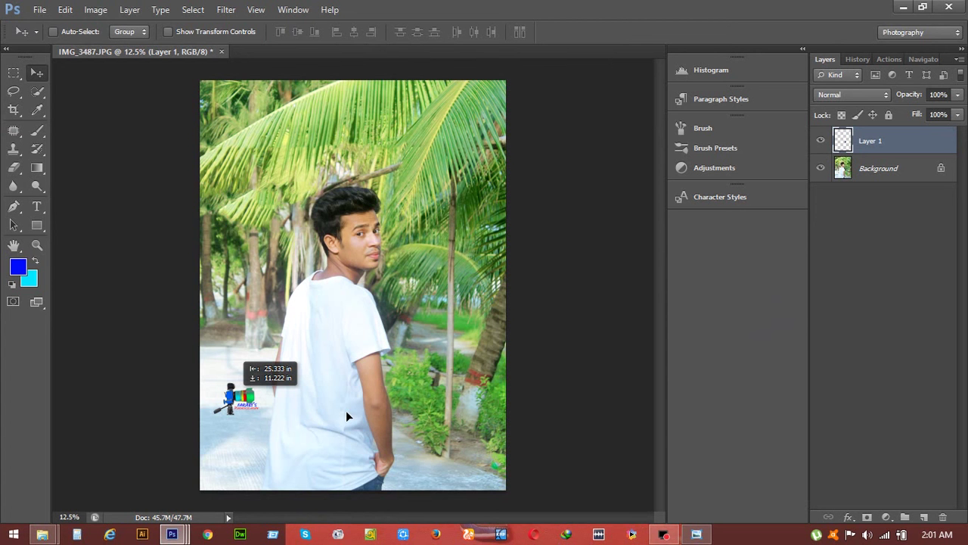
{"action": "left_click", "coordinate": [36, 10]}
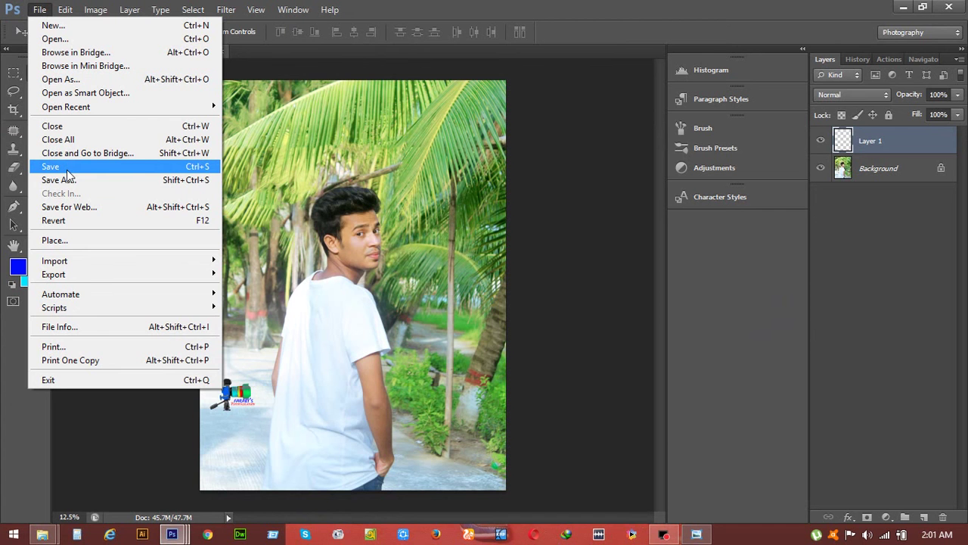
- Save the image as a JPEG at Quality 11 (Maximum), Progressive with 3 scans
{"action": "left_click", "coordinate": [67, 172]}
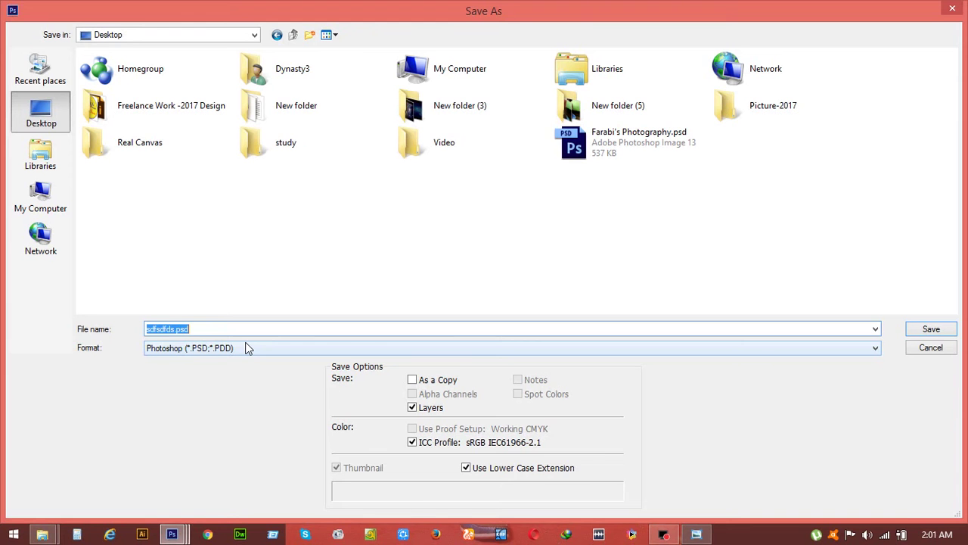
{"action": "key", "text": "Return"}
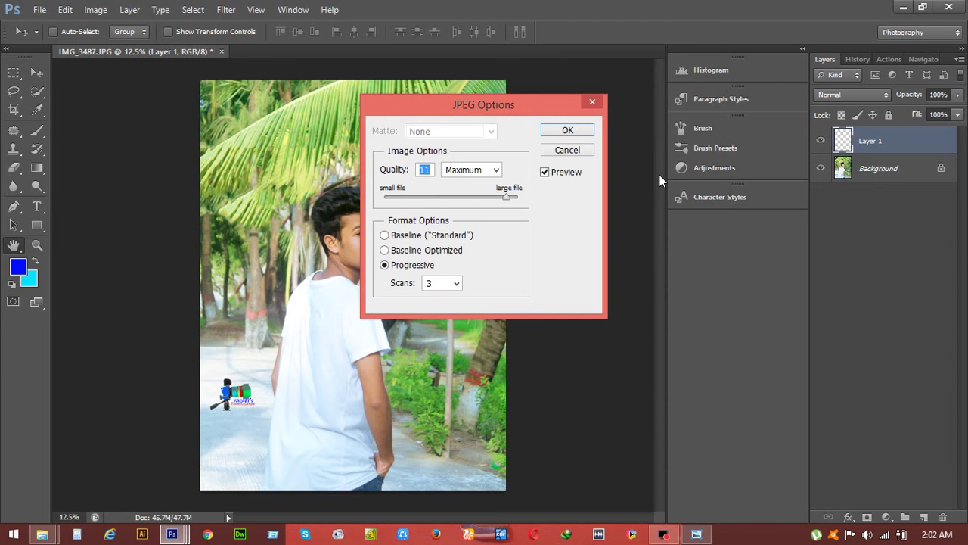
{"action": "key", "text": "Return"}
- Choose the Brush tool with the 2500 px flame brush preset and select the Background layer
{"action": "left_click", "coordinate": [41, 132]}
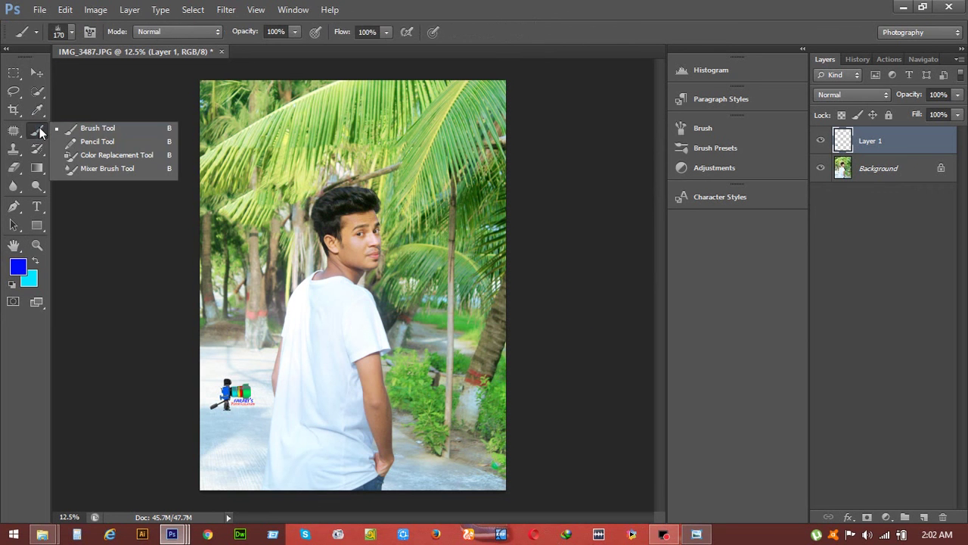
{"action": "left_click", "coordinate": [106, 104]}
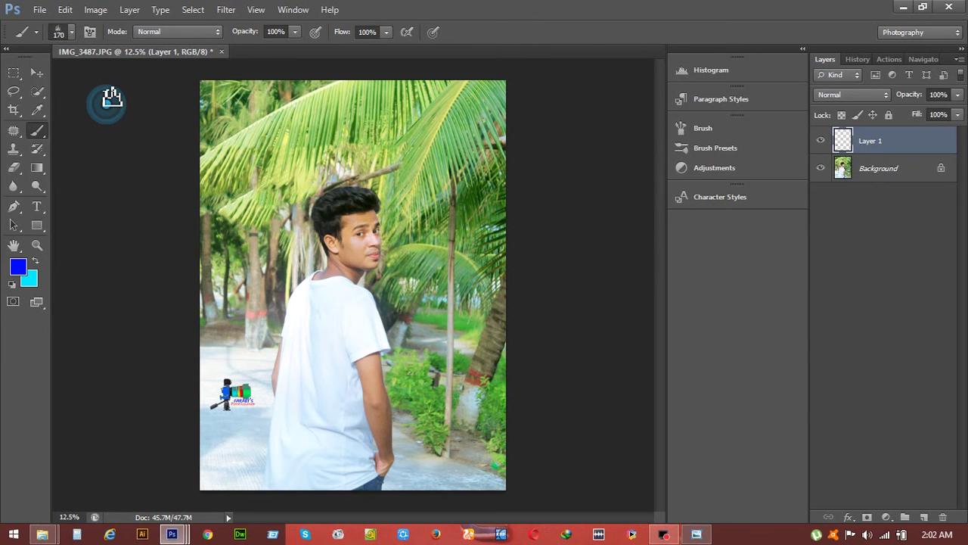
{"action": "right_click", "coordinate": [111, 97]}
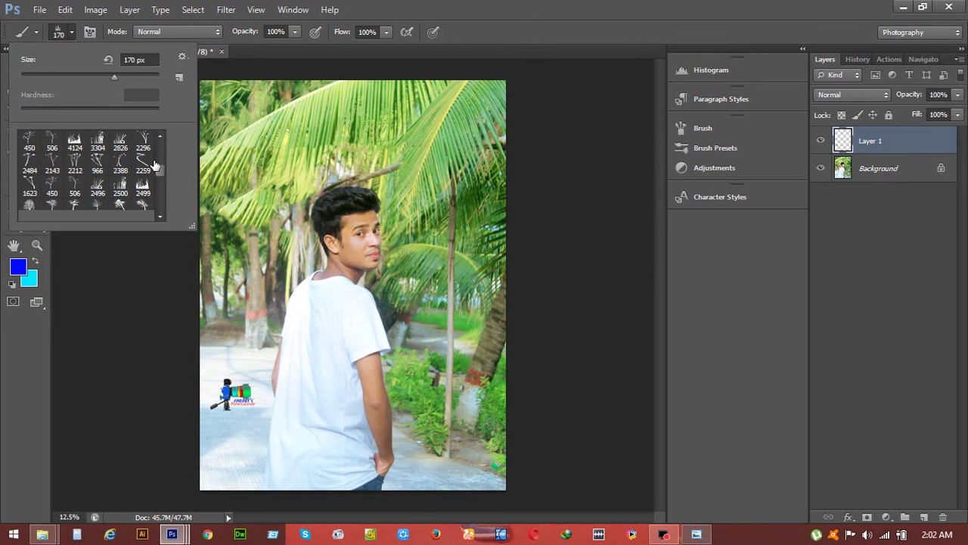
{"action": "scroll", "coordinate": [156, 165], "scroll_direction": "down", "scroll_amount": 5}
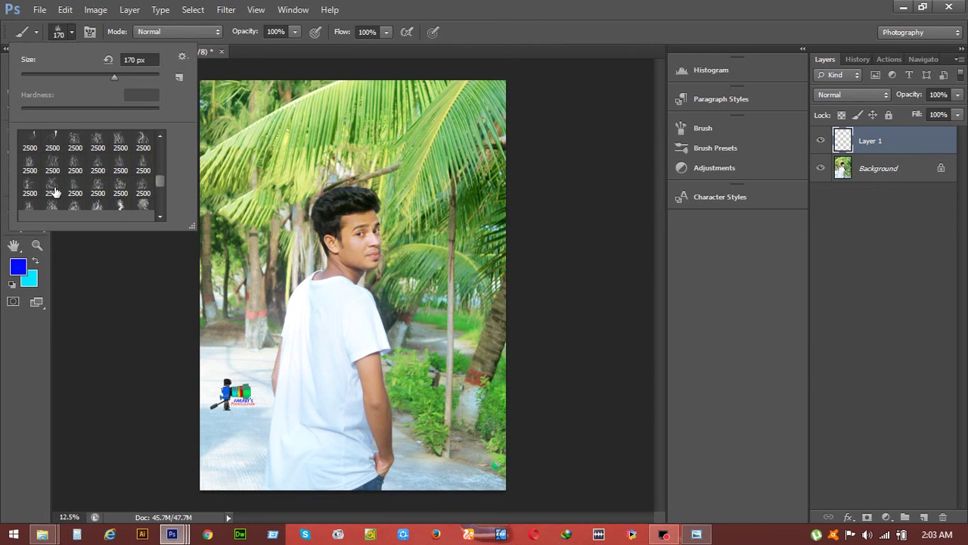
{"action": "scroll", "coordinate": [60, 188], "scroll_direction": "down", "scroll_amount": 3}
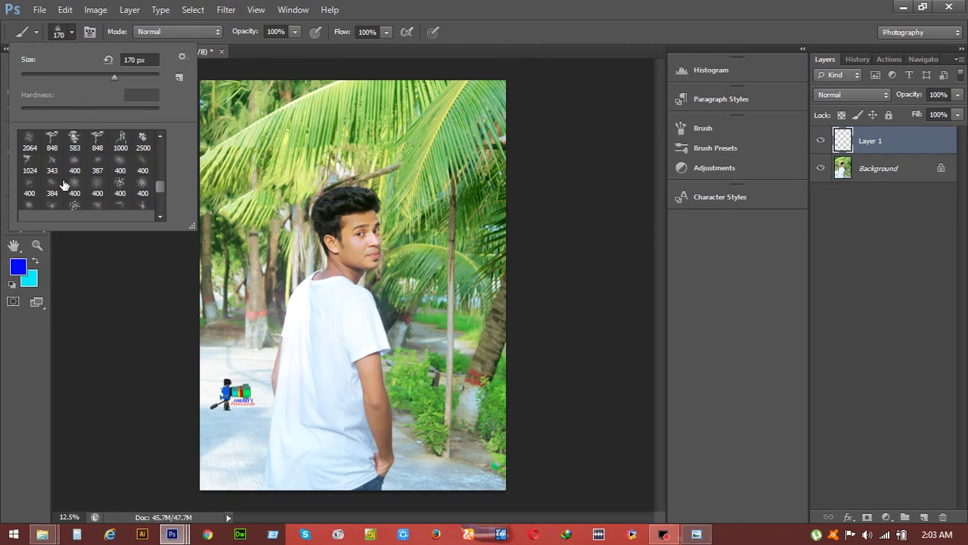
{"action": "scroll", "coordinate": [64, 185], "scroll_direction": "up", "scroll_amount": 2}
{"action": "left_click", "coordinate": [75, 160]}
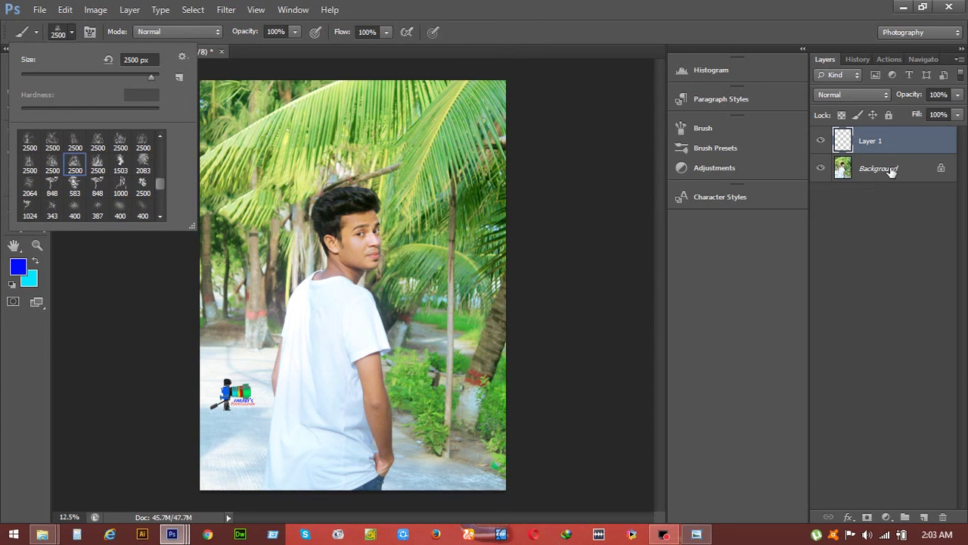
{"action": "left_click", "coordinate": [892, 169]}
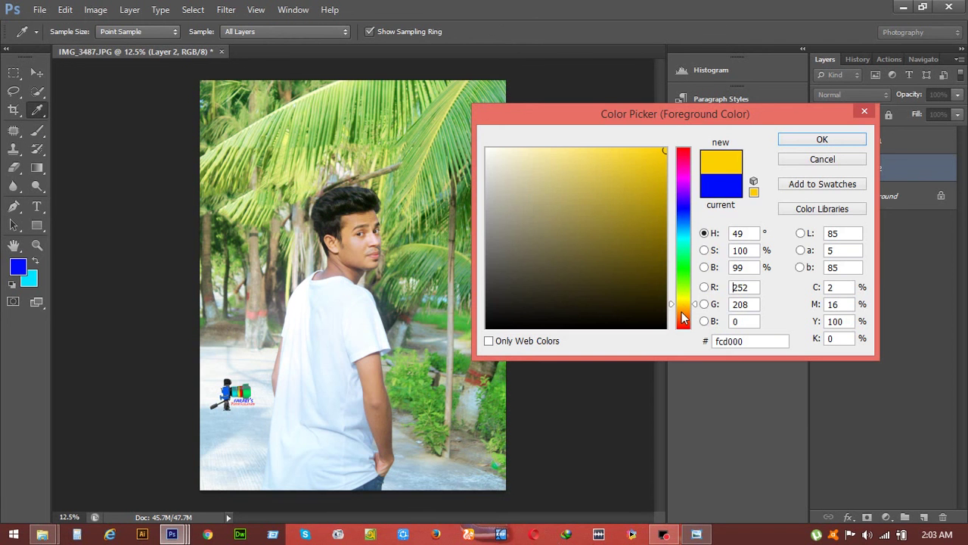
- Make the flame strokes orange (fc8800) and narrow them to 76% width over the shirt
{"action": "left_click", "coordinate": [682, 313]}
{"action": "left_click", "coordinate": [785, 139]}
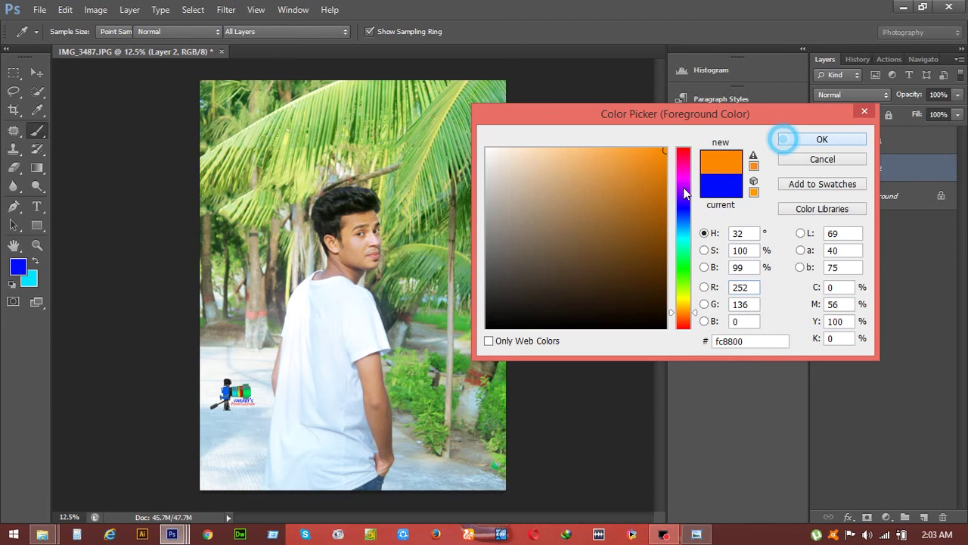
{"action": "left_click_drag", "start_coordinate": [260, 377], "coordinate": [271, 377]}
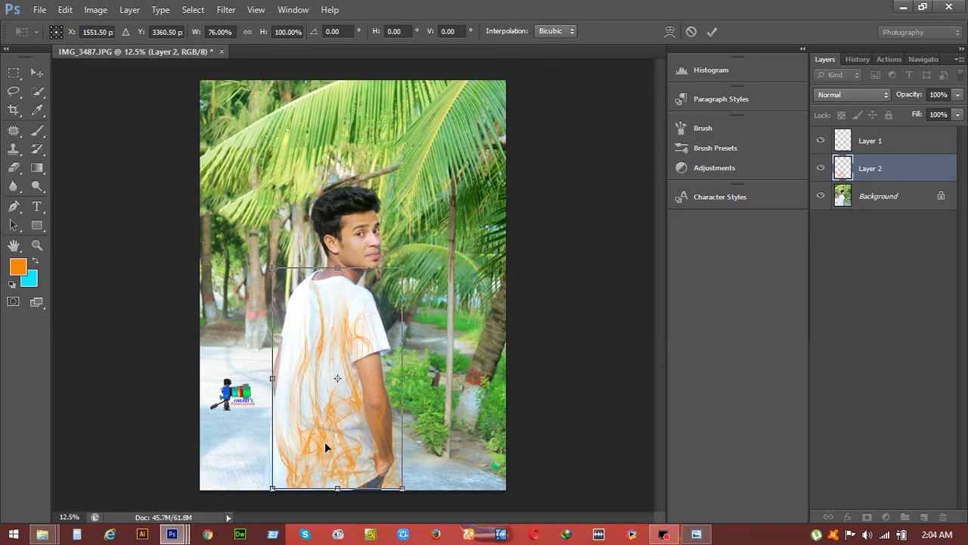
- Commit the transform and set the flame brush to 257 px
{"action": "key", "text": "Return"}
{"action": "key", "text": "b"}
{"action": "left_click", "coordinate": [65, 32]}
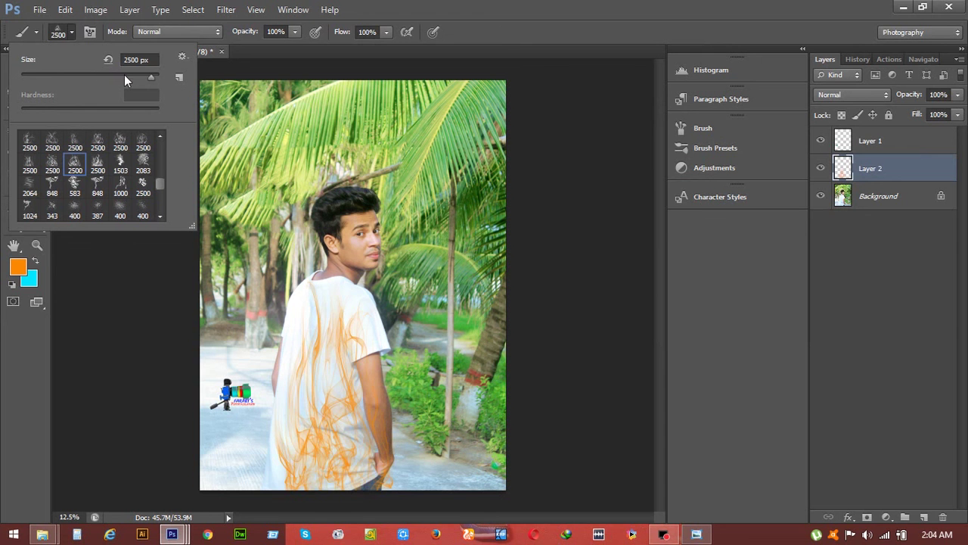
{"action": "left_click", "coordinate": [128, 75]}
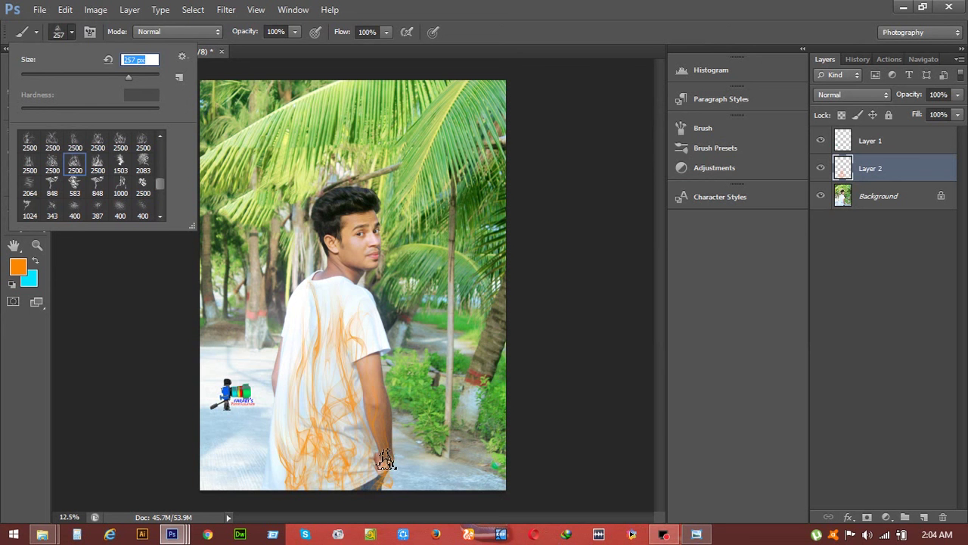
- Paint red and orange flames rising from the bottom of the photo around the figure
{"action": "key", "text": "i"}
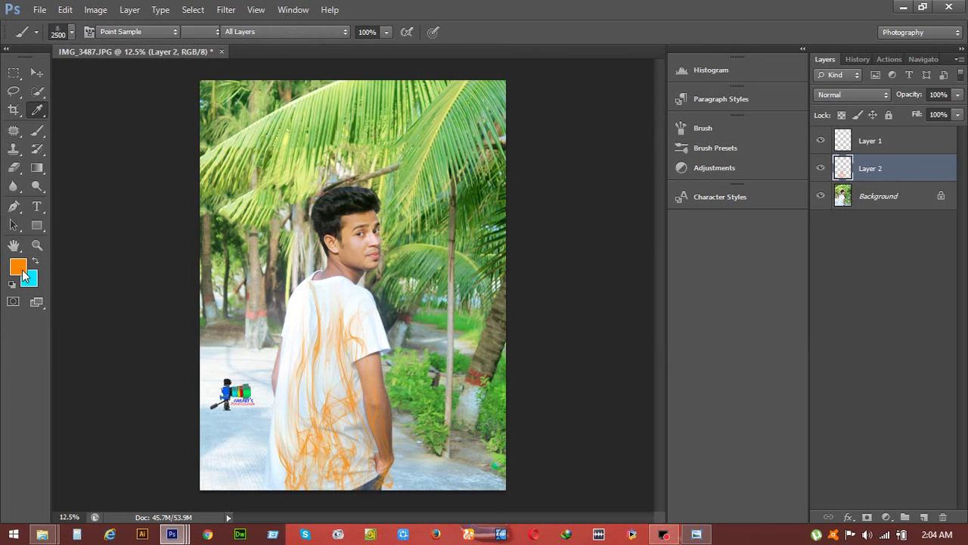
{"action": "left_click", "coordinate": [18, 266]}
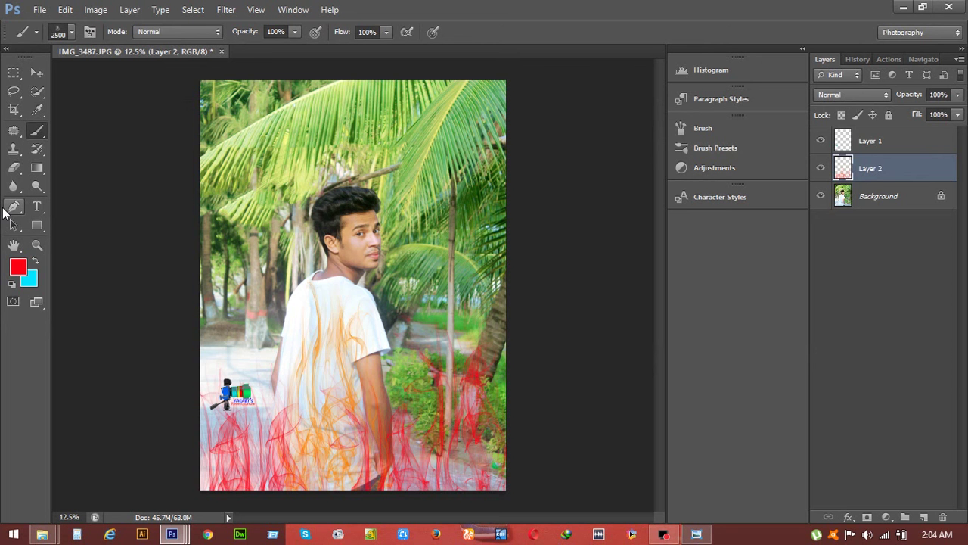
{"action": "left_click_drag", "start_coordinate": [342, 355], "coordinate": [237, 317]}
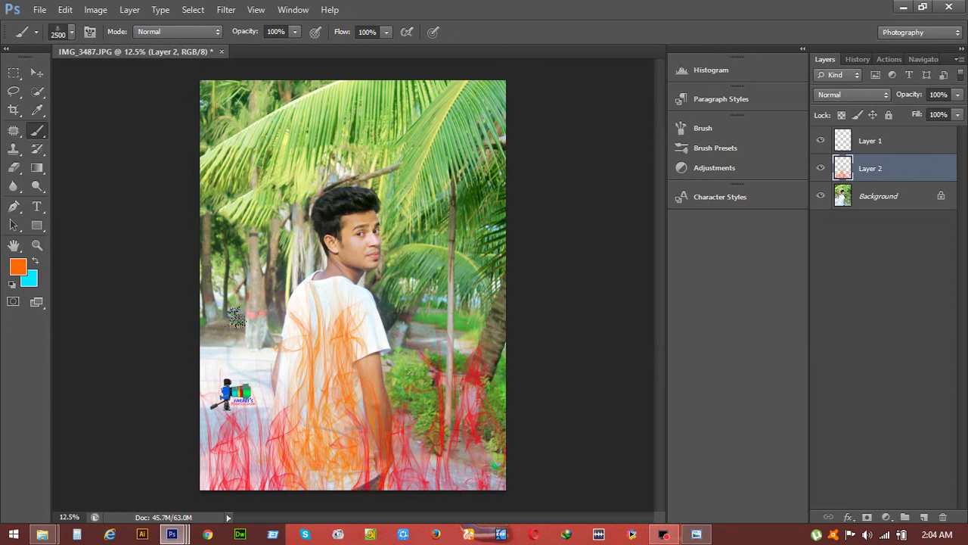
{"action": "left_click", "coordinate": [327, 478]}
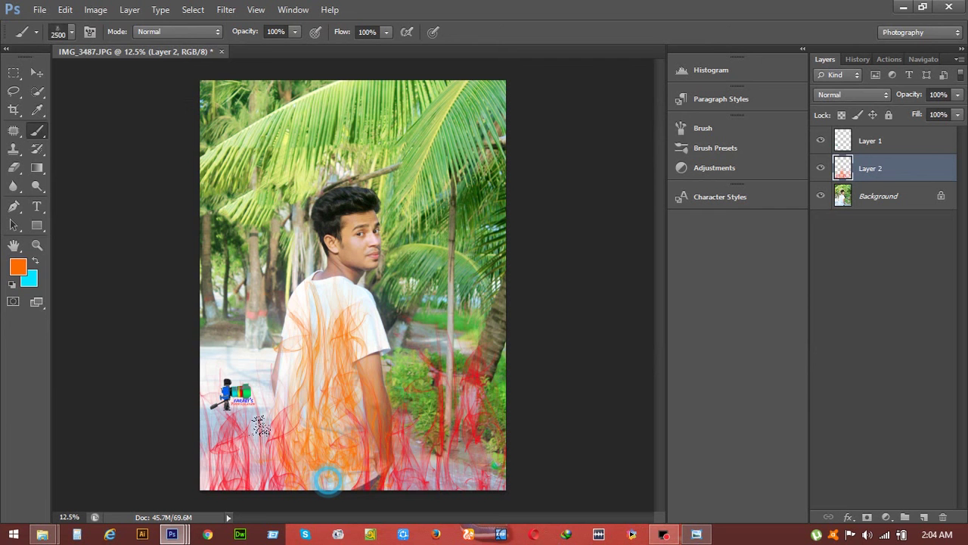
{"action": "left_click", "coordinate": [39, 9]}
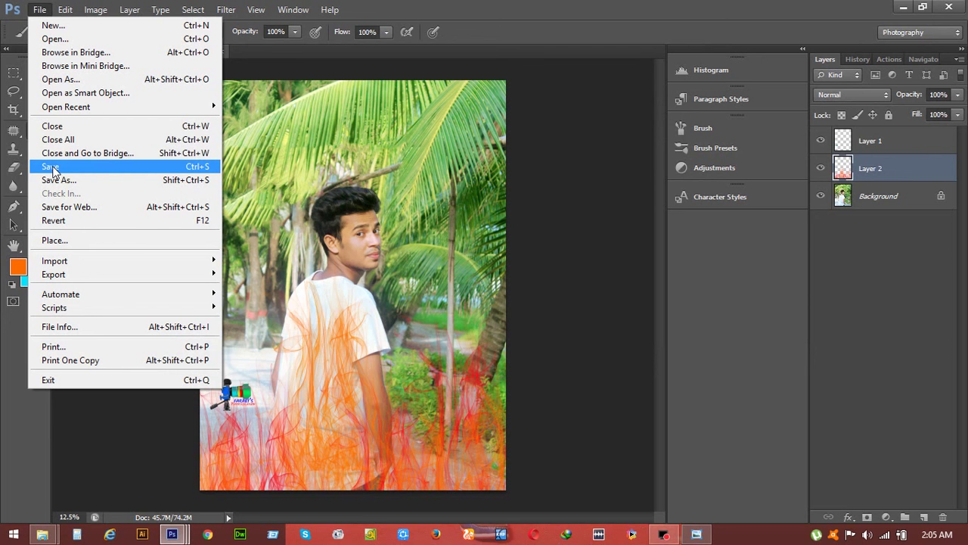
- Save the flame-painted portrait as a JPEG copy on the Desktop
{"action": "left_click", "coordinate": [51, 168]}
{"action": "left_click", "coordinate": [931, 330]}
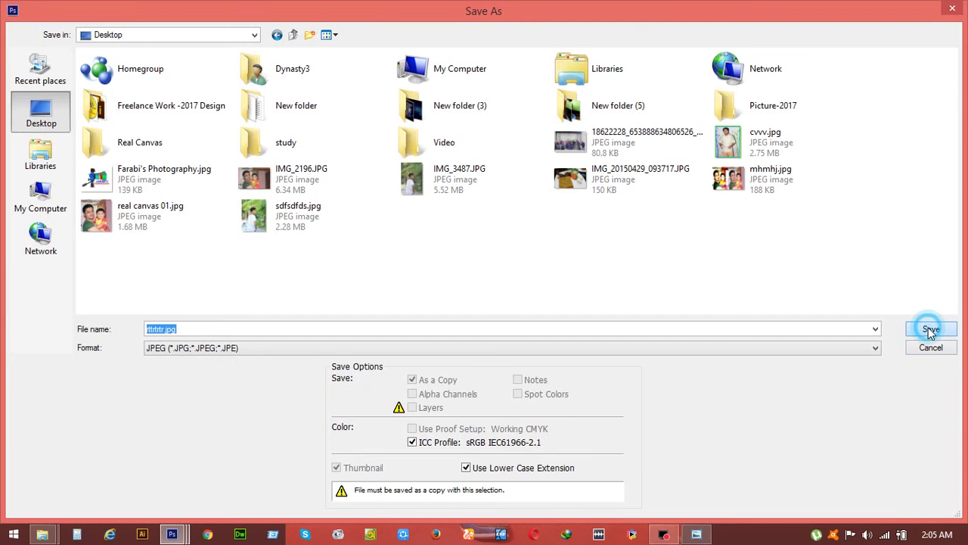